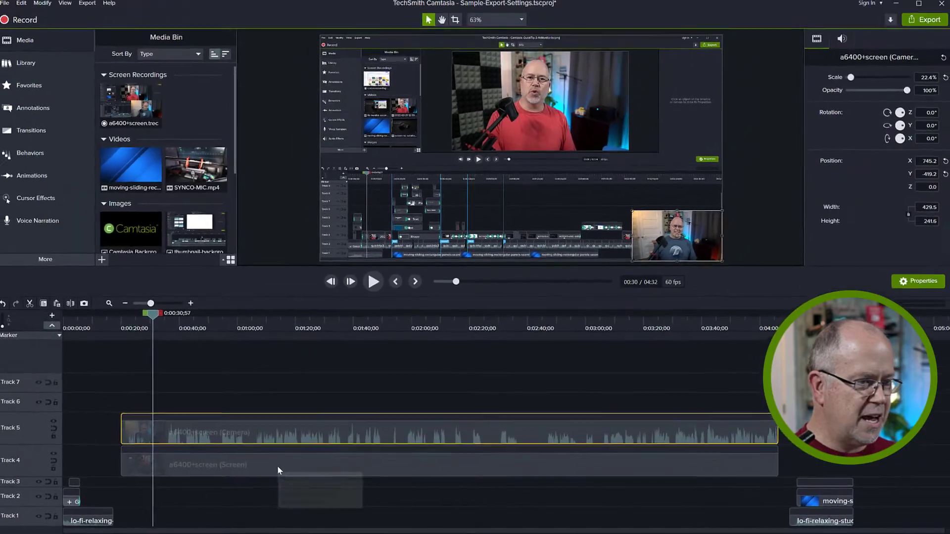
# Scale the camera clip on Track 5 up to 100% so it covers the whole canvas.
pyautogui.click(277, 465)
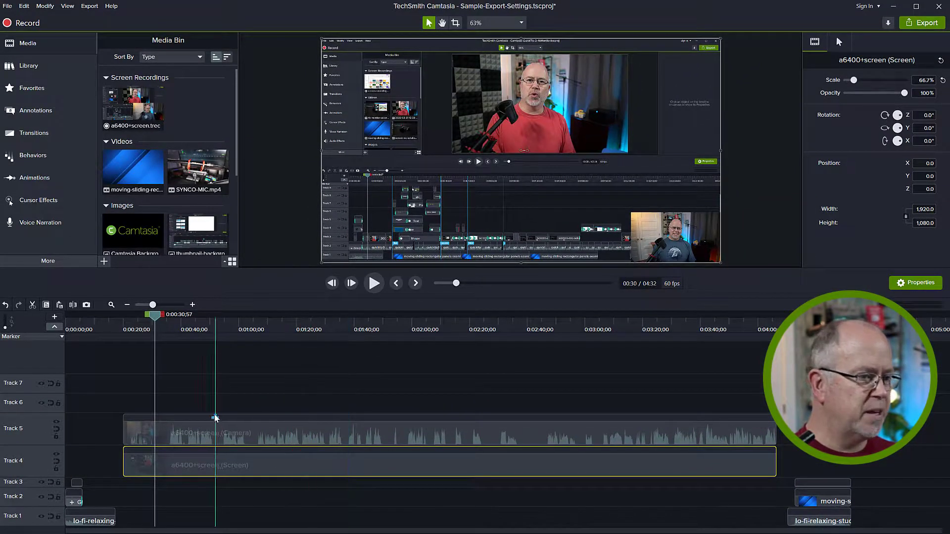
pyautogui.click(213, 396)
pyautogui.click(206, 432)
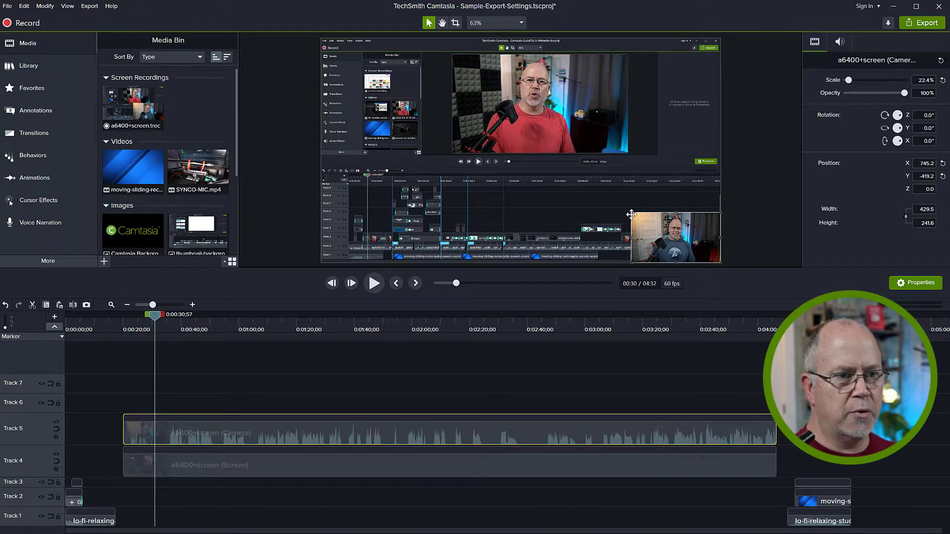
pyautogui.moveTo(633, 213); pyautogui.dragTo(325, 79)
pyautogui.click(183, 398)
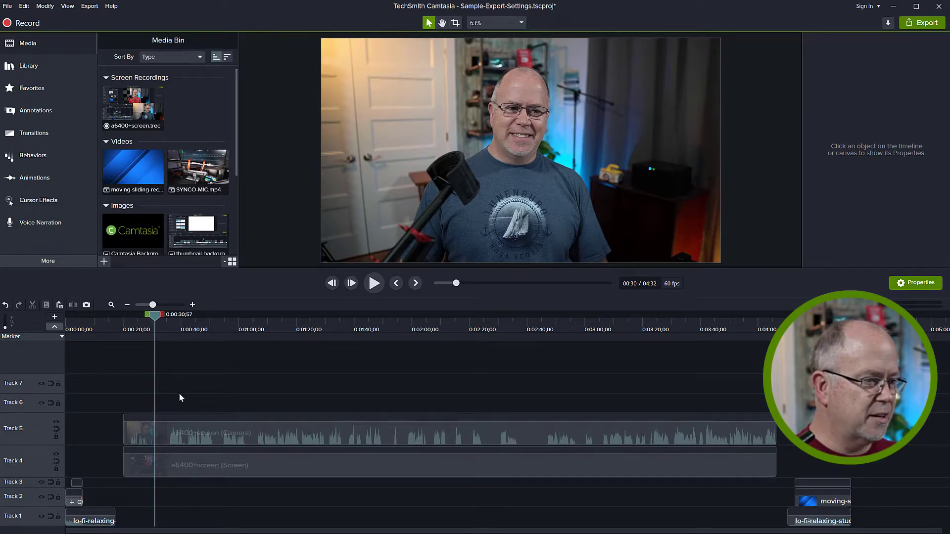
# Increase the heights of Track 5 and Track 4 in the timeline.
pyautogui.moveTo(32, 414); pyautogui.dragTo(35, 393)
pyautogui.moveTo(39, 445); pyautogui.dragTo(39, 436)
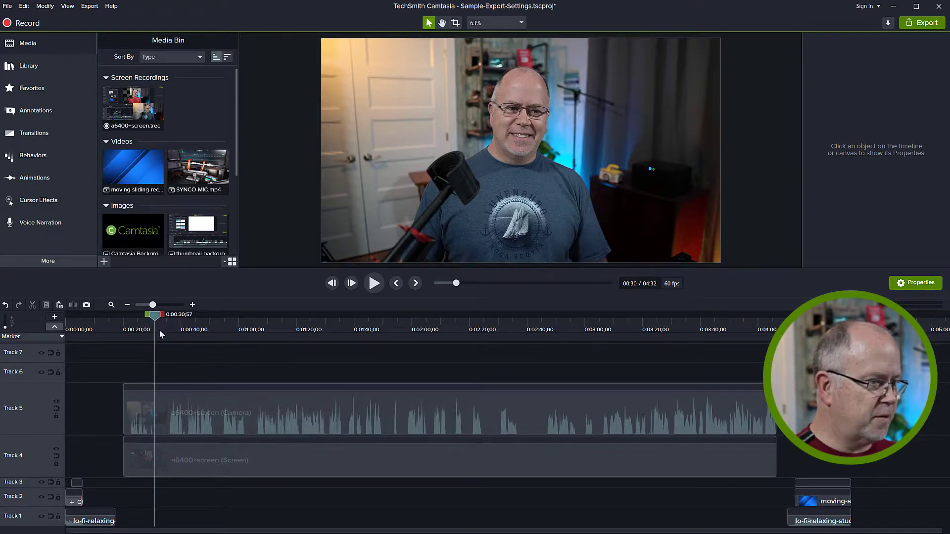
pyautogui.moveTo(157, 318); pyautogui.dragTo(160, 308)
pyautogui.moveTo(174, 532); pyautogui.dragTo(172, 530)
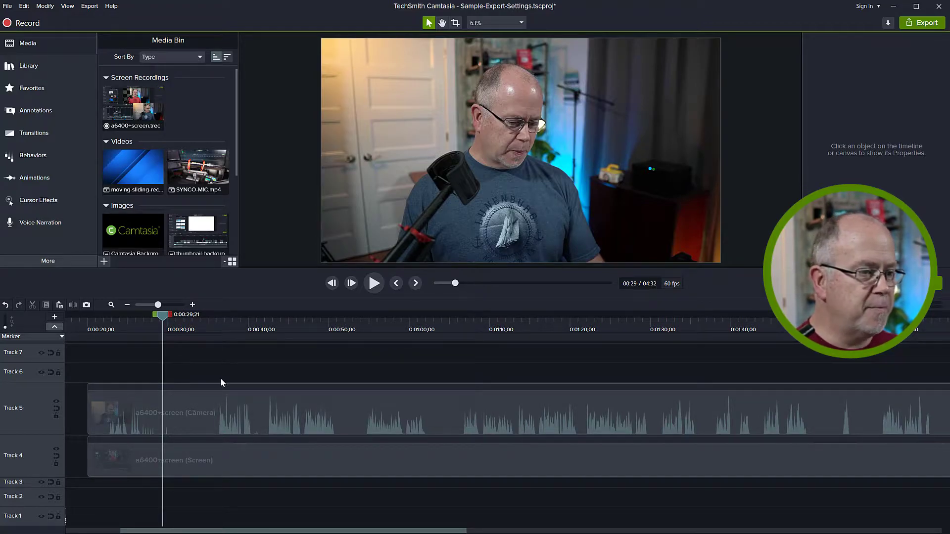
# Play the footage around 0:00:30, split only the Track 5 camera clip at 0:00:35;07, and undo the split.
pyautogui.click(159, 318)
pyautogui.press('space')
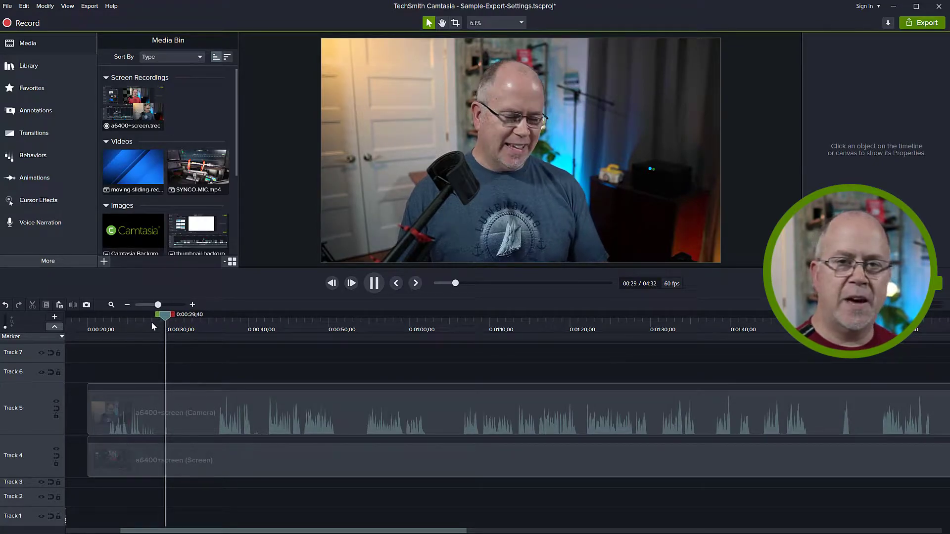
pyautogui.click(179, 317)
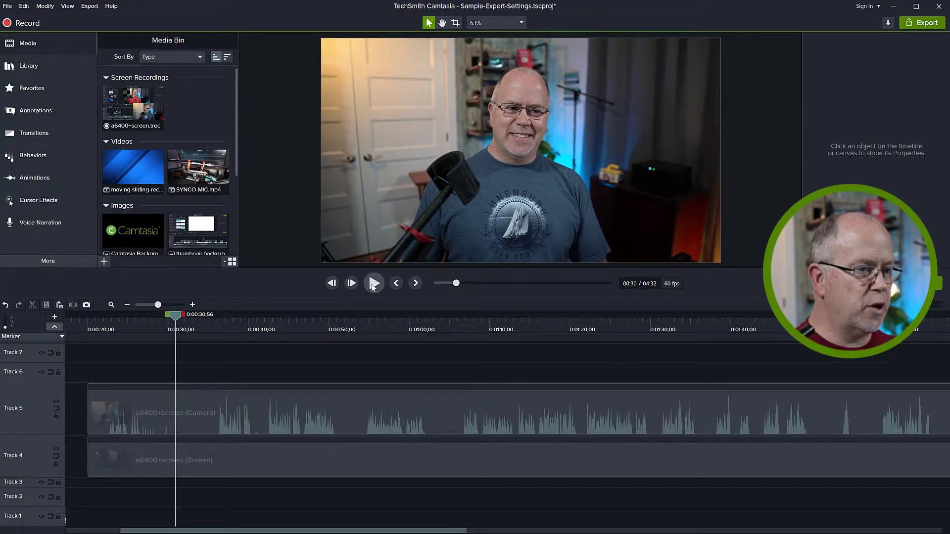
pyautogui.press('space')
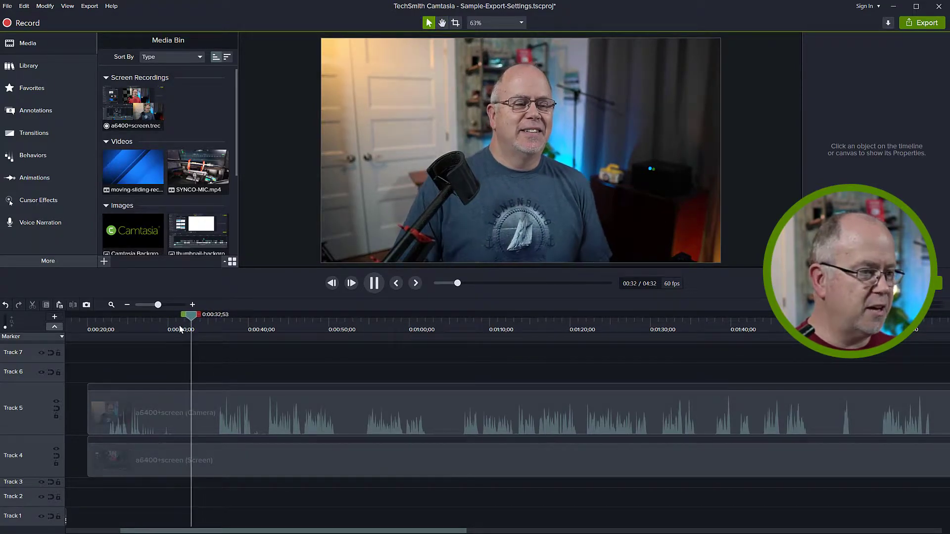
pyautogui.press('space')
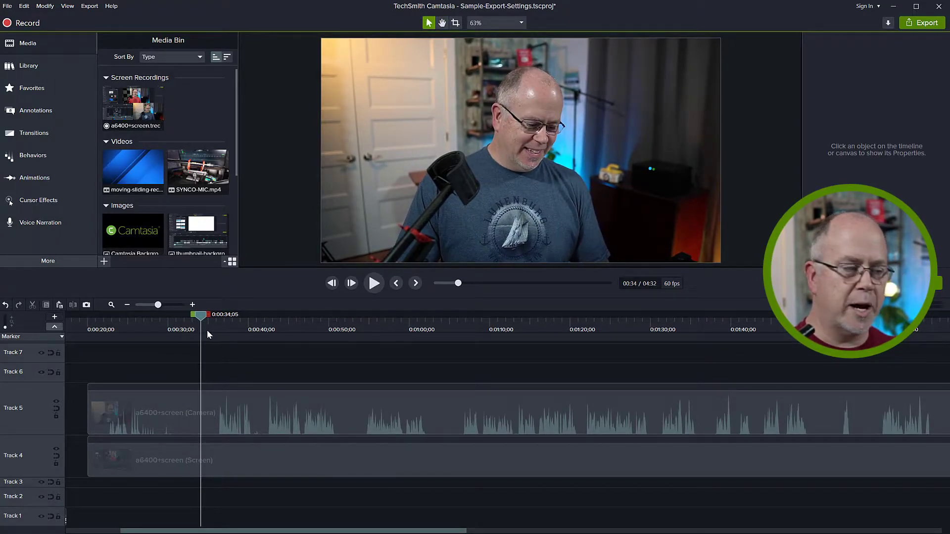
pyautogui.moveTo(200, 313); pyautogui.dragTo(181, 316)
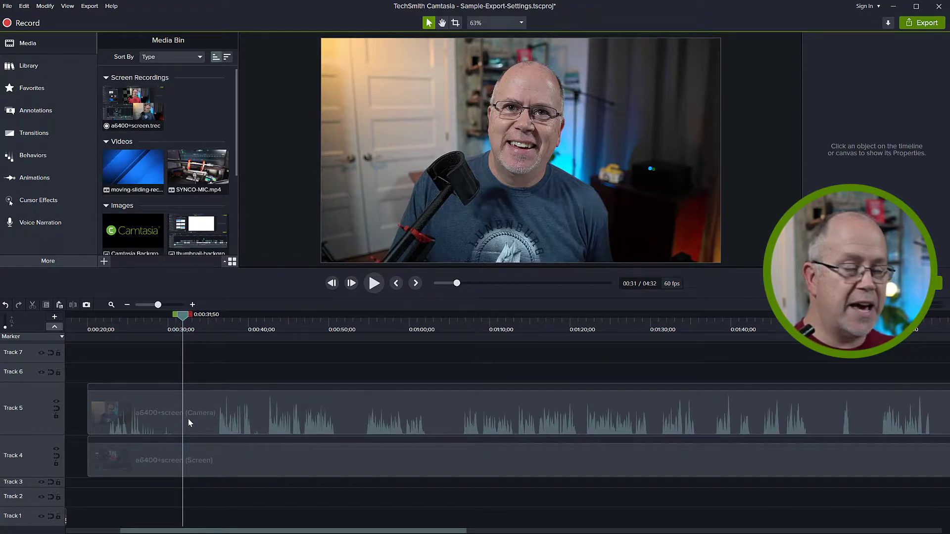
pyautogui.click(200, 409)
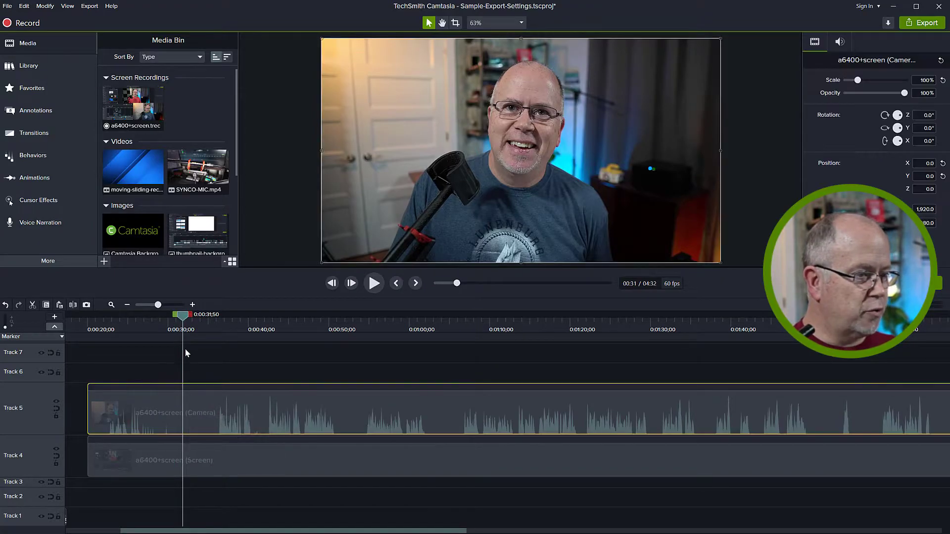
pyautogui.moveTo(184, 314); pyautogui.dragTo(208, 329)
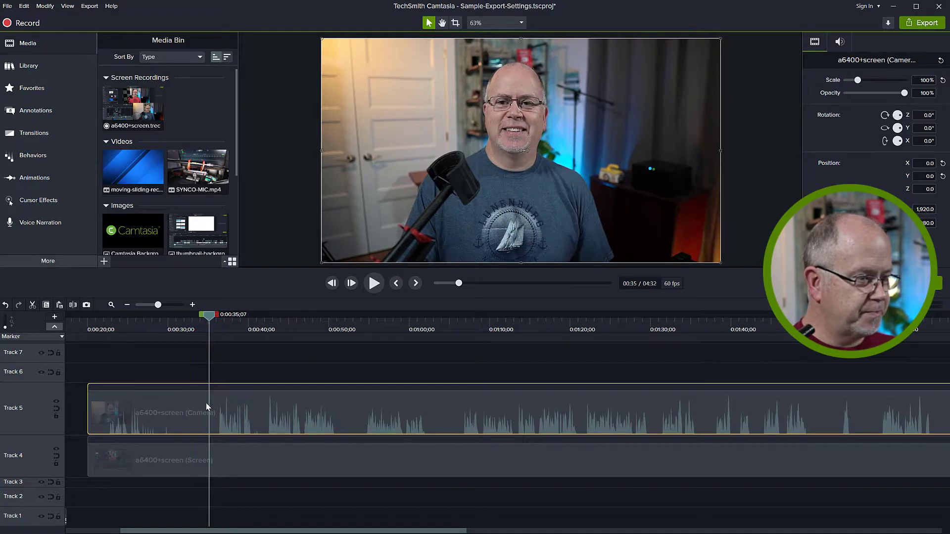
pyautogui.press('s')
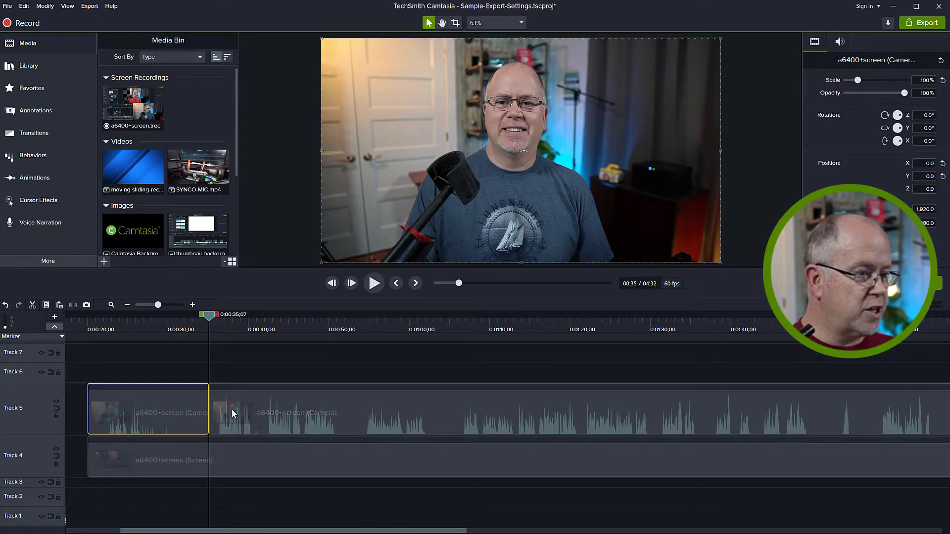
pyautogui.click(229, 458)
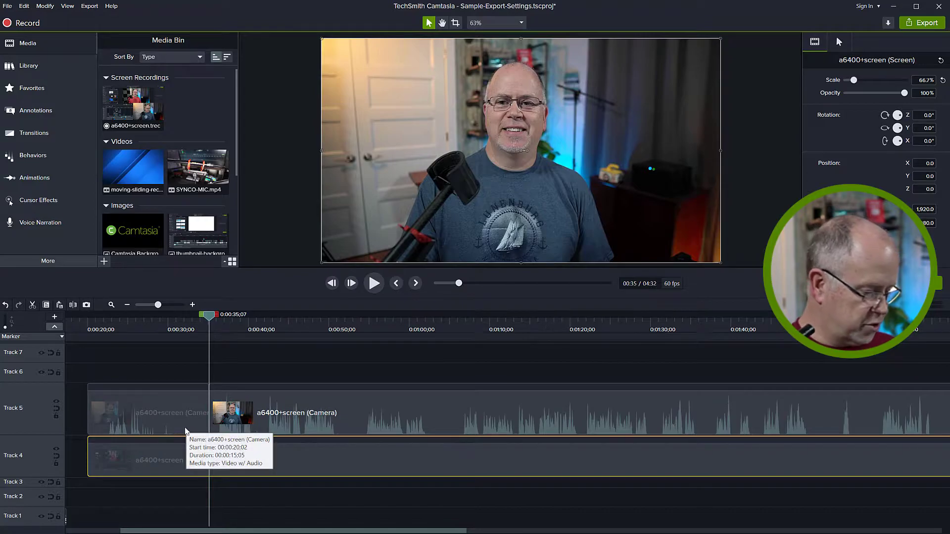
pyautogui.click(196, 369)
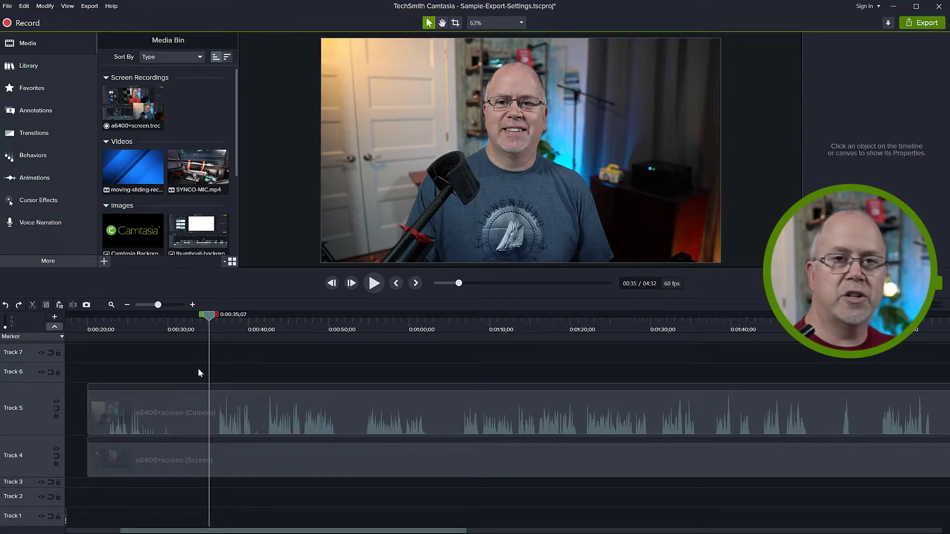
# Select the camera and screen clips together, split both at 0:00:36;06, and undo the split.
pyautogui.moveTo(184, 369); pyautogui.dragTo(262, 464)
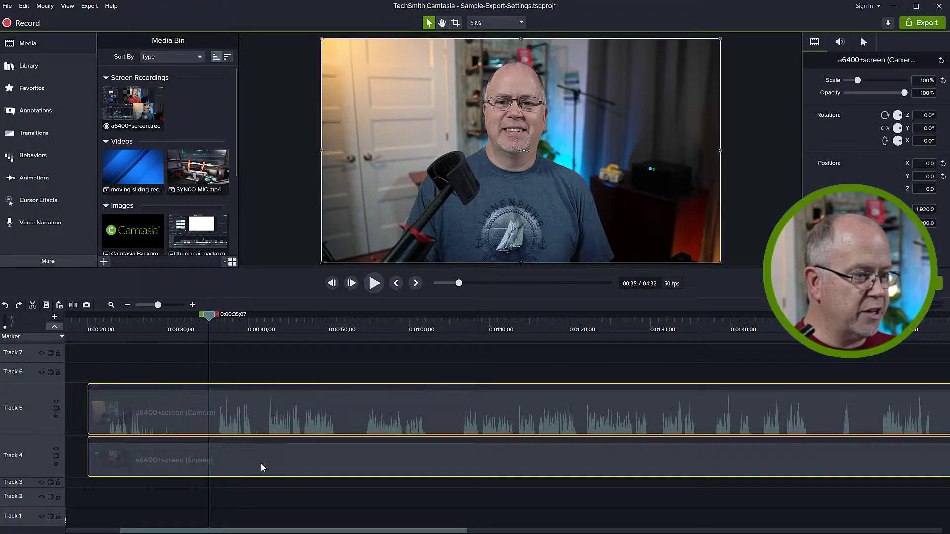
pyautogui.moveTo(208, 317); pyautogui.dragTo(218, 328)
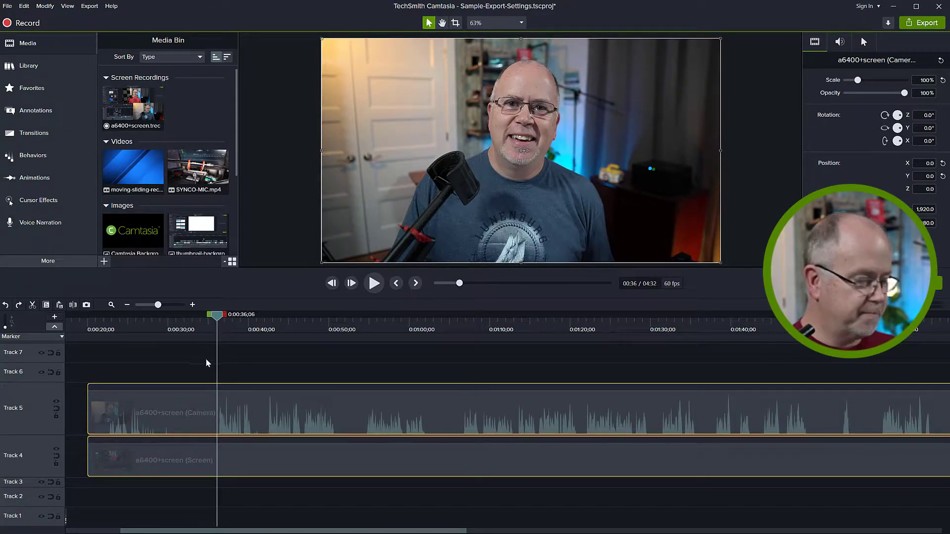
pyautogui.press('s')
pyautogui.click(186, 415)
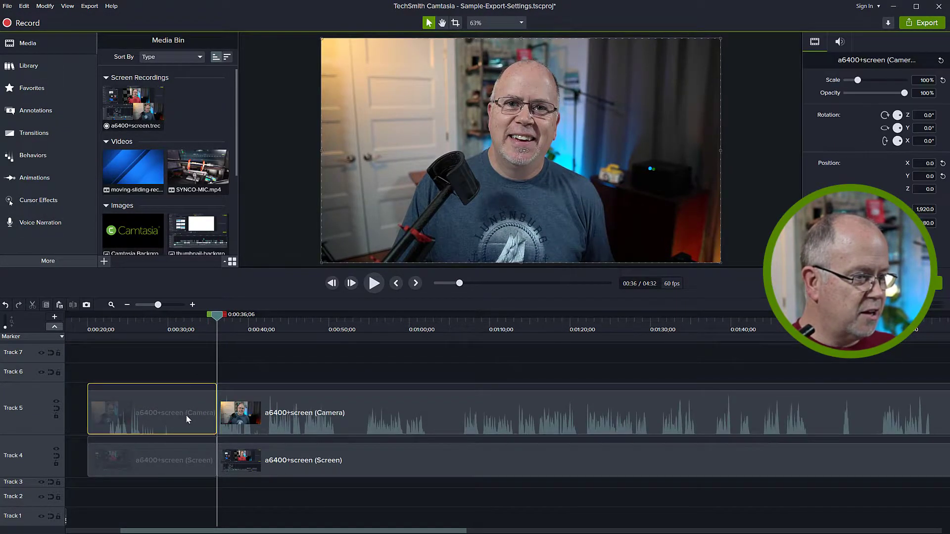
pyautogui.click(198, 467)
pyautogui.click(246, 463)
pyautogui.click(255, 417)
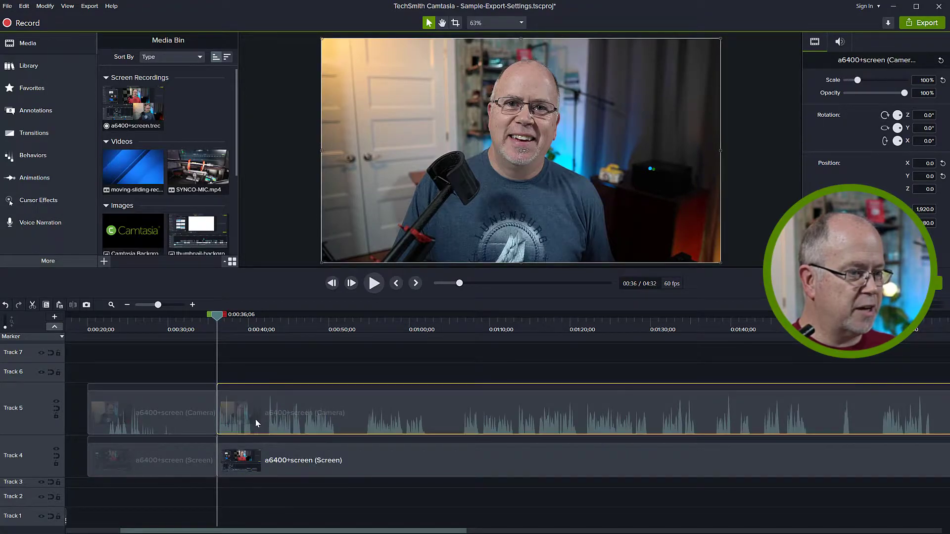
pyautogui.press('Delete')
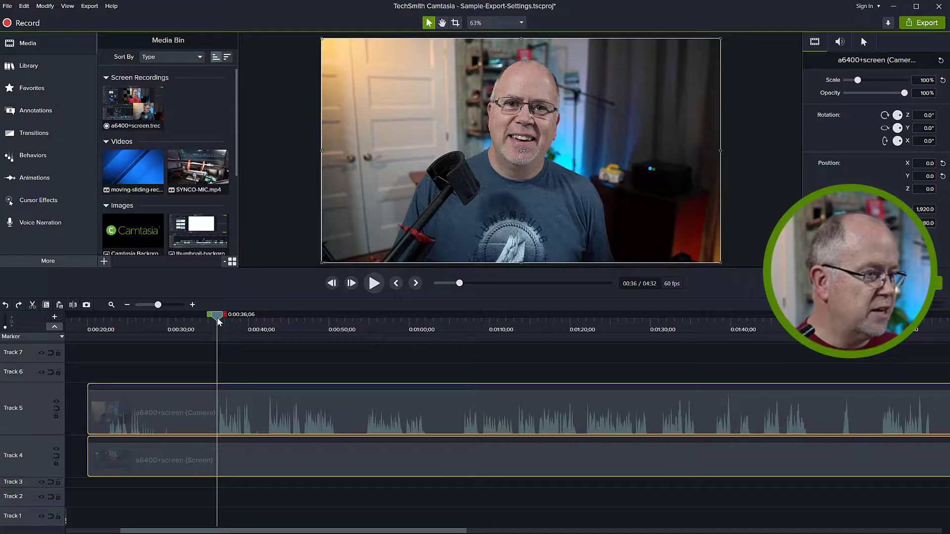
# Cut away everything before 0:00:36;09 from the camera and screen clips and move the remaining clips earlier to start at about 0:00:21.
pyautogui.moveTo(218, 321); pyautogui.dragTo(109, 322)
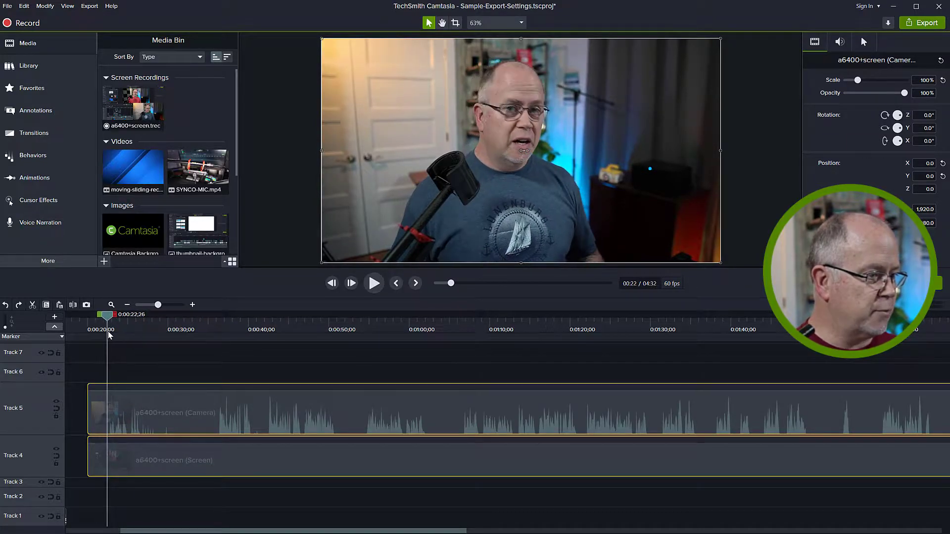
pyautogui.click(133, 370)
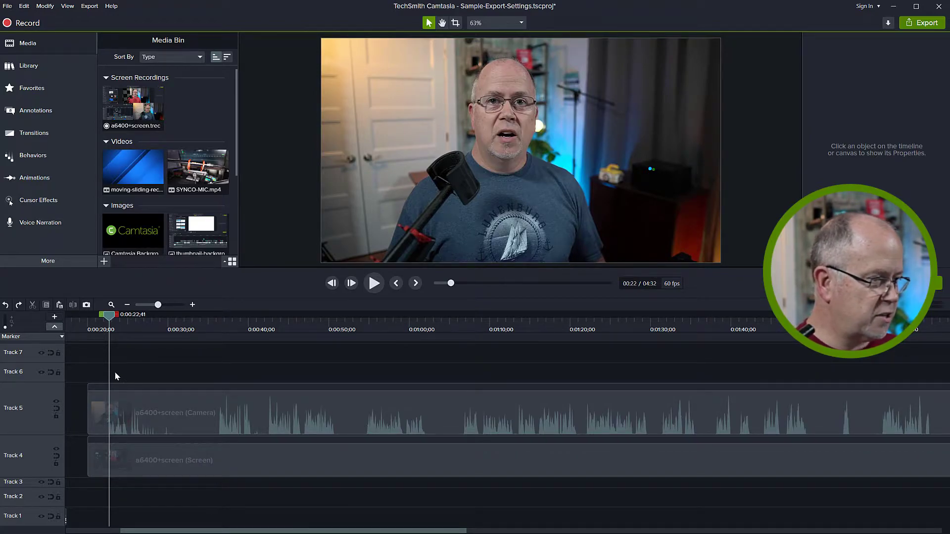
pyautogui.press('space')
pyautogui.press('space')
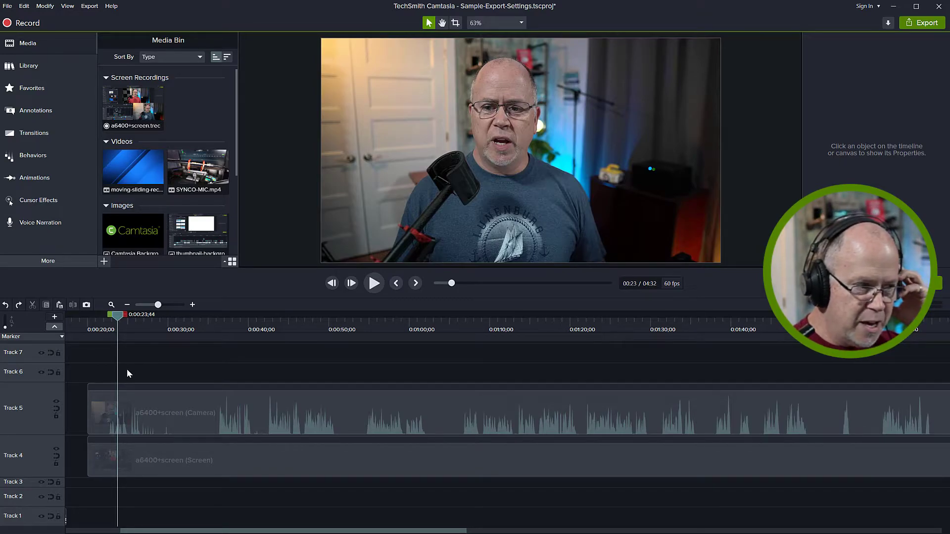
pyautogui.moveTo(117, 318); pyautogui.dragTo(109, 321)
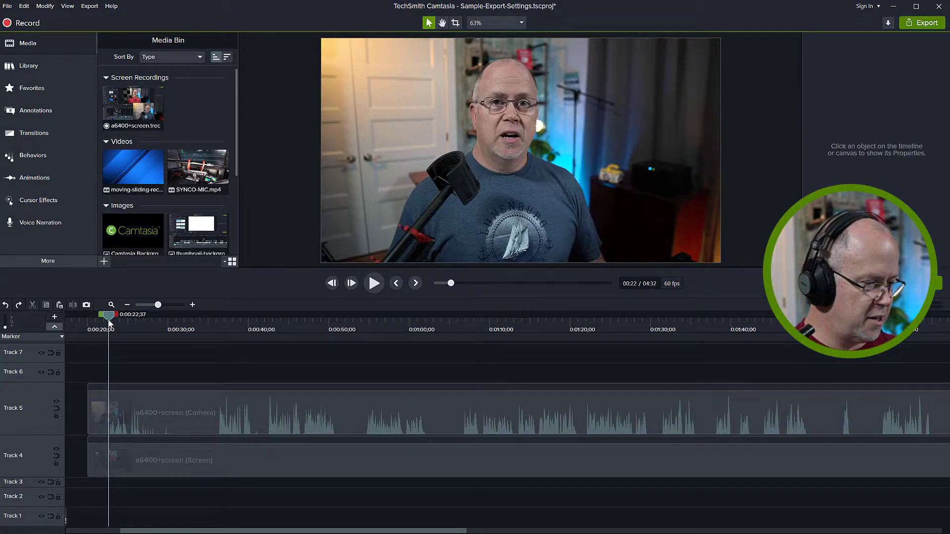
pyautogui.press('space')
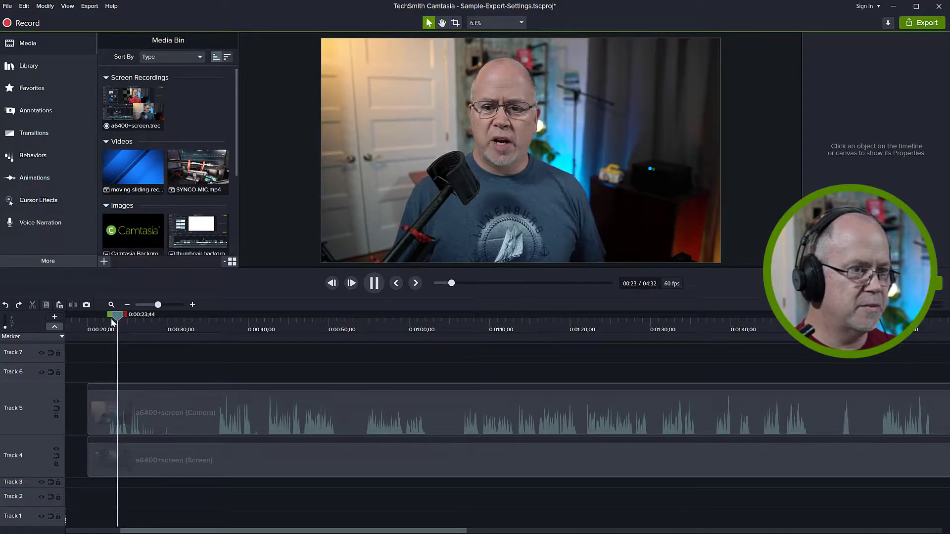
pyautogui.moveTo(131, 317); pyautogui.dragTo(160, 453)
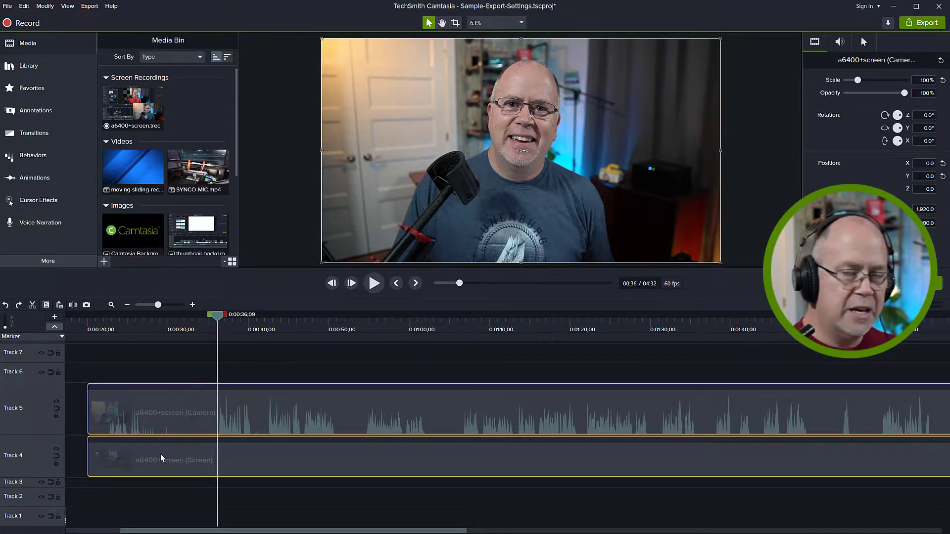
pyautogui.press('s')
pyautogui.moveTo(160, 369); pyautogui.dragTo(135, 457)
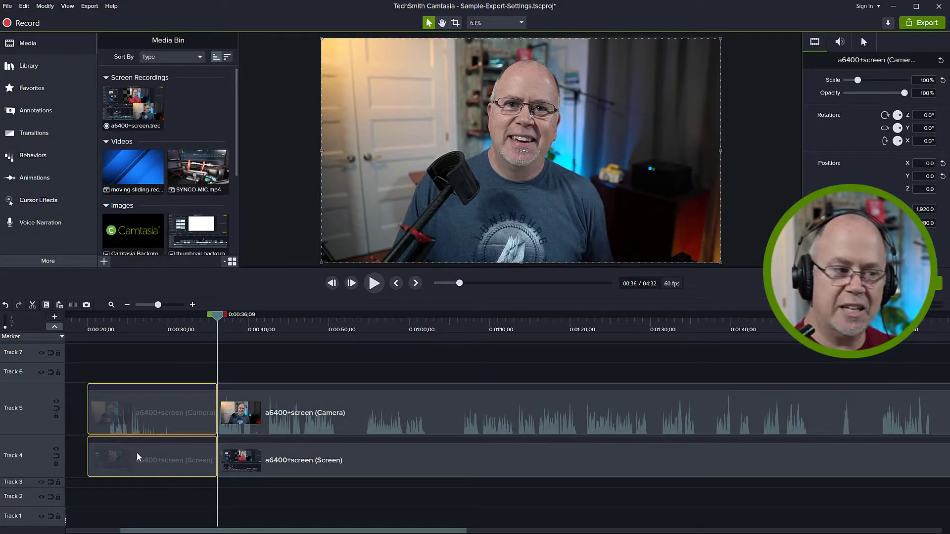
pyautogui.press('Delete')
pyautogui.moveTo(180, 406); pyautogui.dragTo(186, 464)
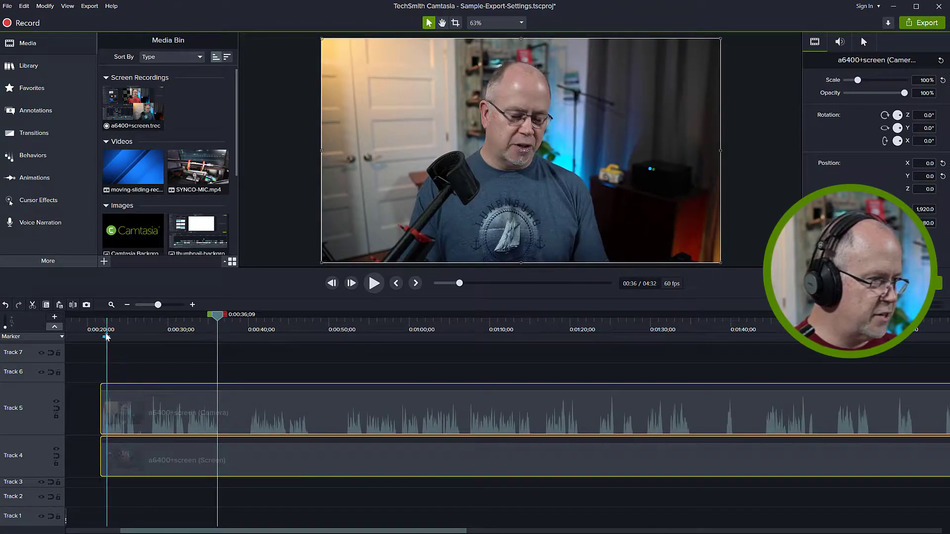
# Play the moved clips to find the next good take, then split both clips at 0:00:27;59 and delete the portions before the cut.
pyautogui.moveTo(157, 307); pyautogui.dragTo(163, 309)
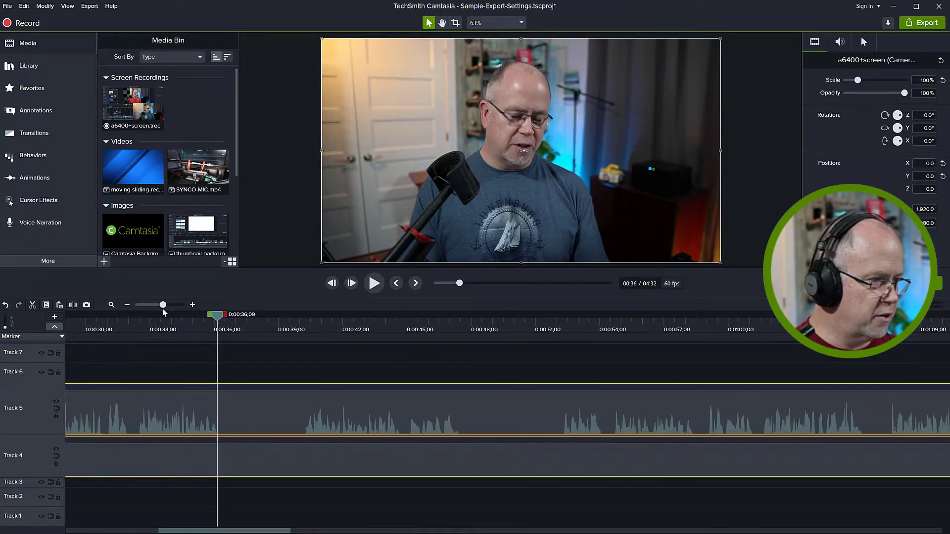
pyautogui.moveTo(173, 531); pyautogui.dragTo(139, 531)
pyautogui.click(138, 330)
pyautogui.press('space')
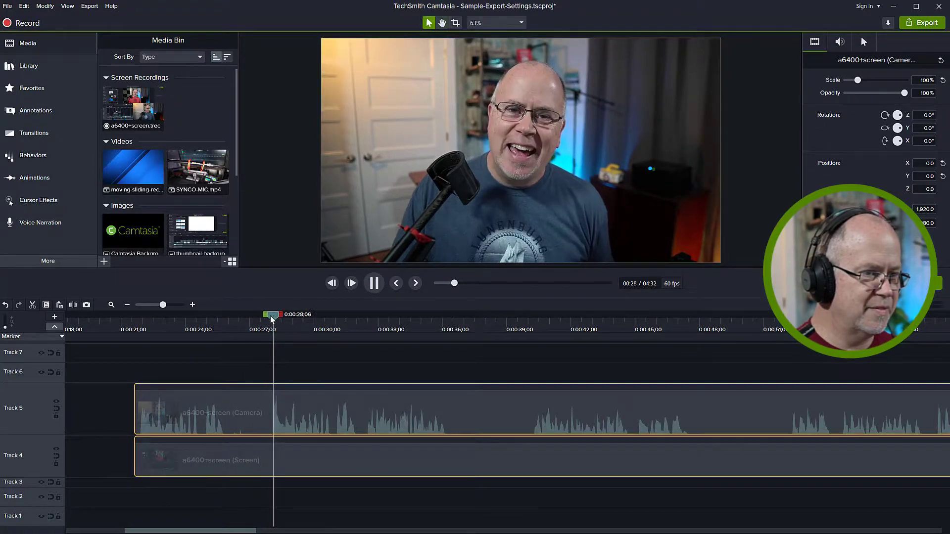
pyautogui.press('space')
pyautogui.moveTo(303, 317); pyautogui.dragTo(271, 337)
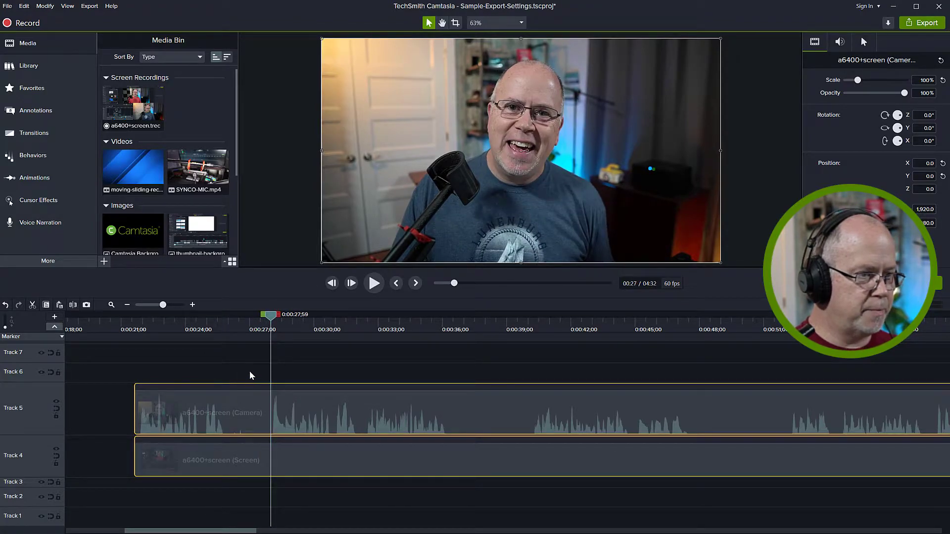
pyautogui.moveTo(250, 372); pyautogui.dragTo(193, 451)
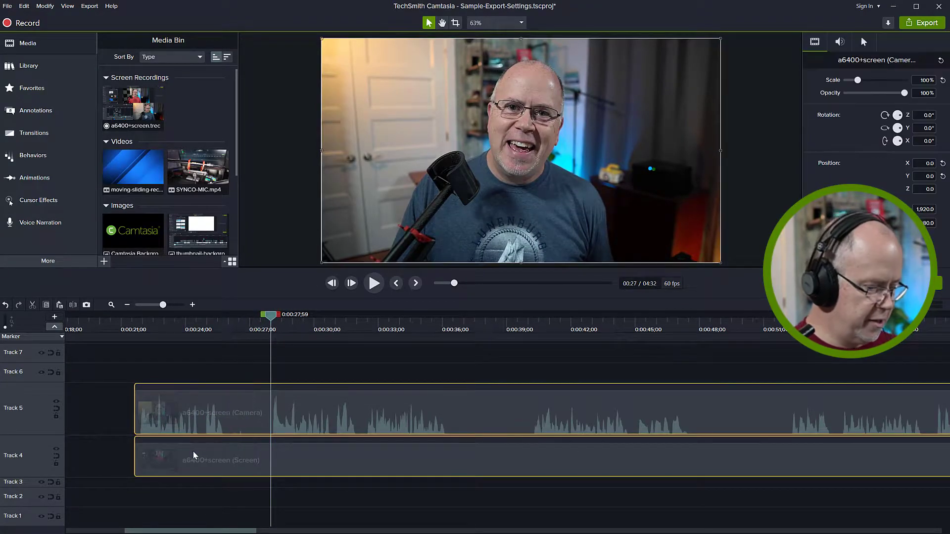
pyautogui.press('s')
pyautogui.moveTo(233, 368); pyautogui.dragTo(179, 459)
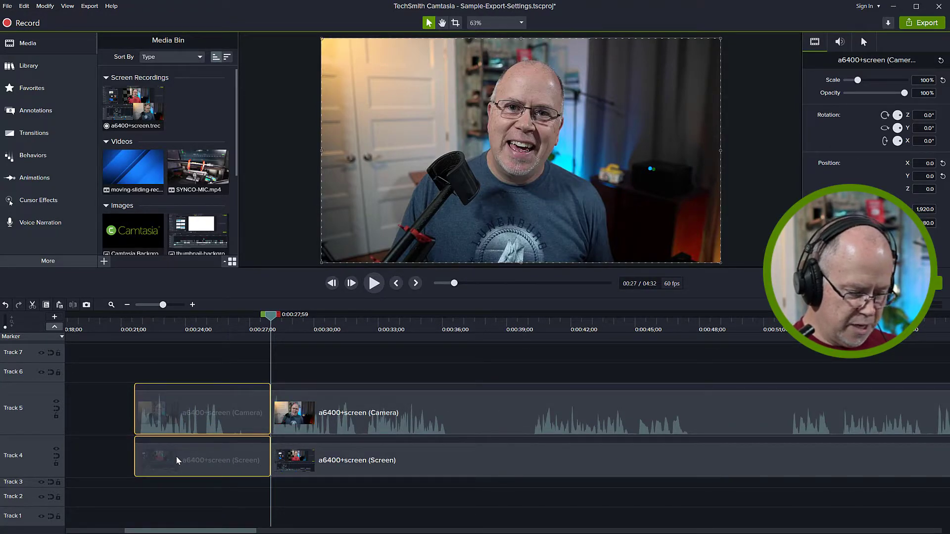
pyautogui.press('Delete')
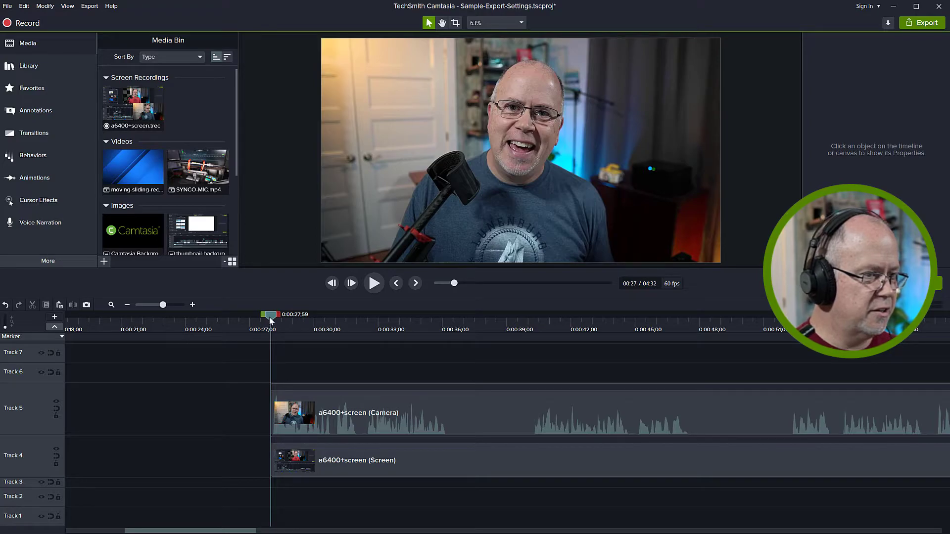
# Play the footage to find the start of the next good take, then split both the camera and screen clips at 0:00:40;11.
pyautogui.press('space')
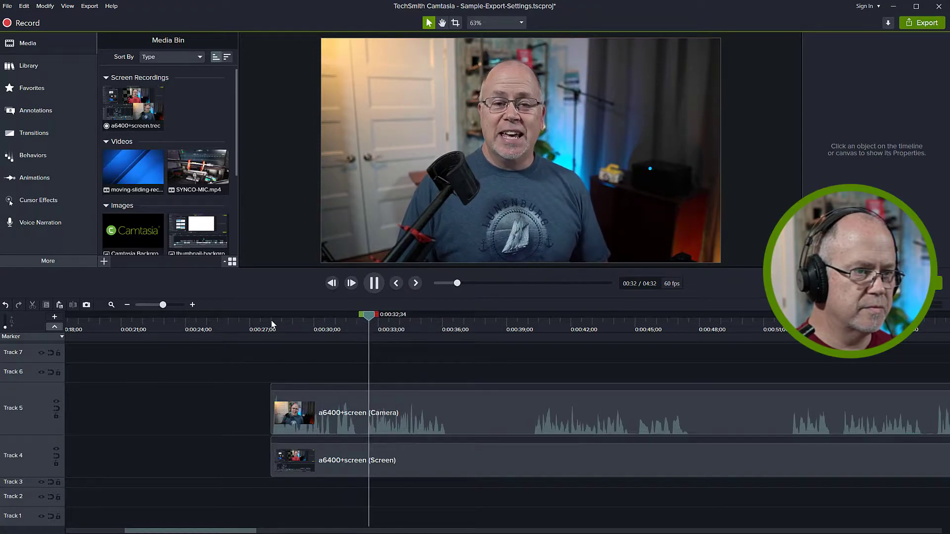
pyautogui.press('space')
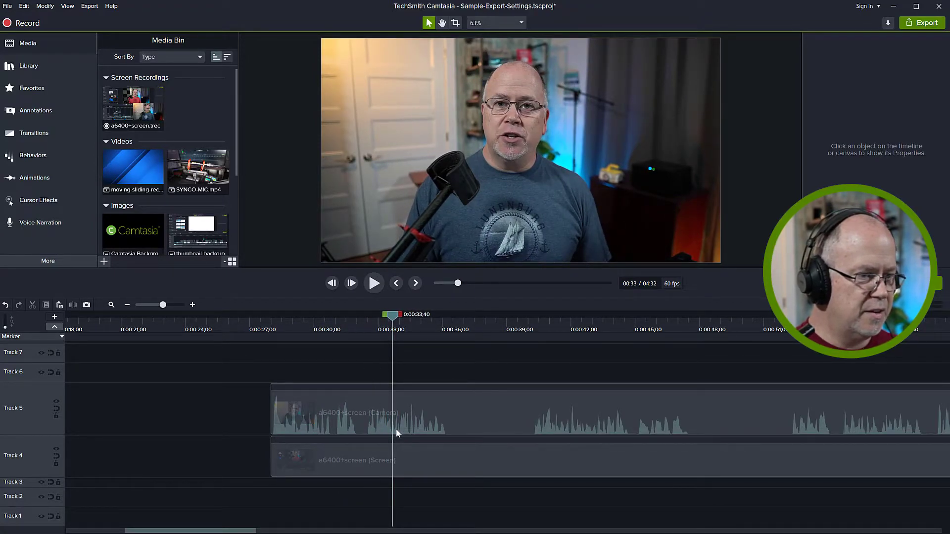
pyautogui.click(533, 322)
pyautogui.press('space')
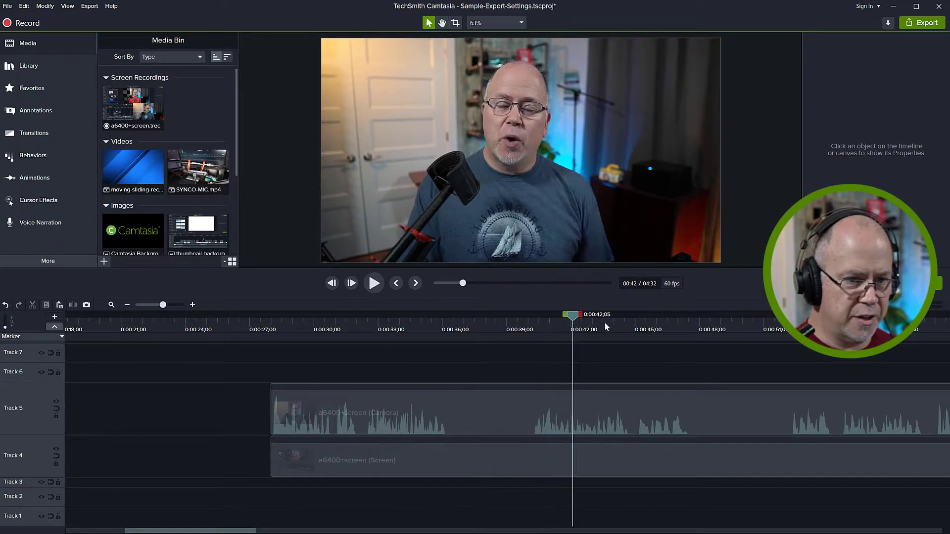
pyautogui.click(789, 334)
pyautogui.press('space')
pyautogui.moveTo(810, 327); pyautogui.dragTo(441, 347)
pyautogui.click(533, 368)
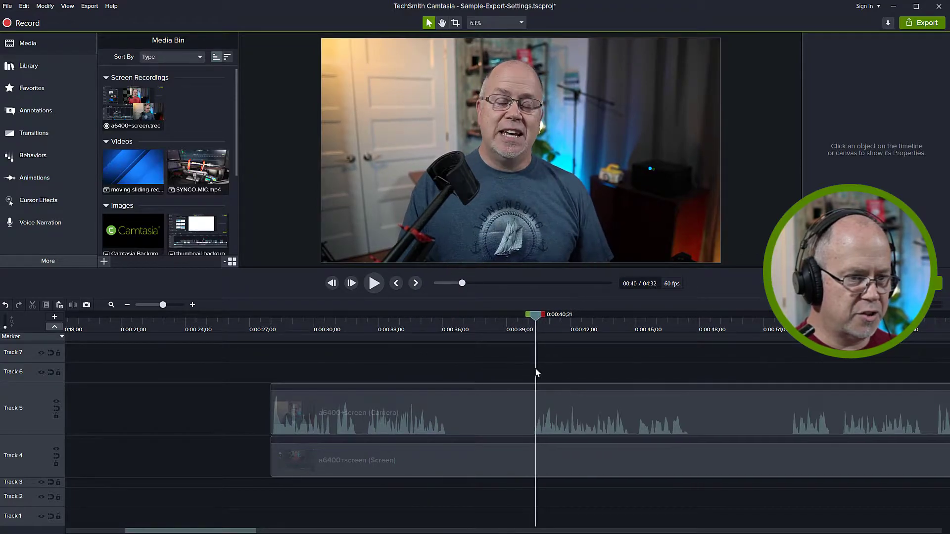
pyautogui.moveTo(496, 370); pyautogui.dragTo(433, 456)
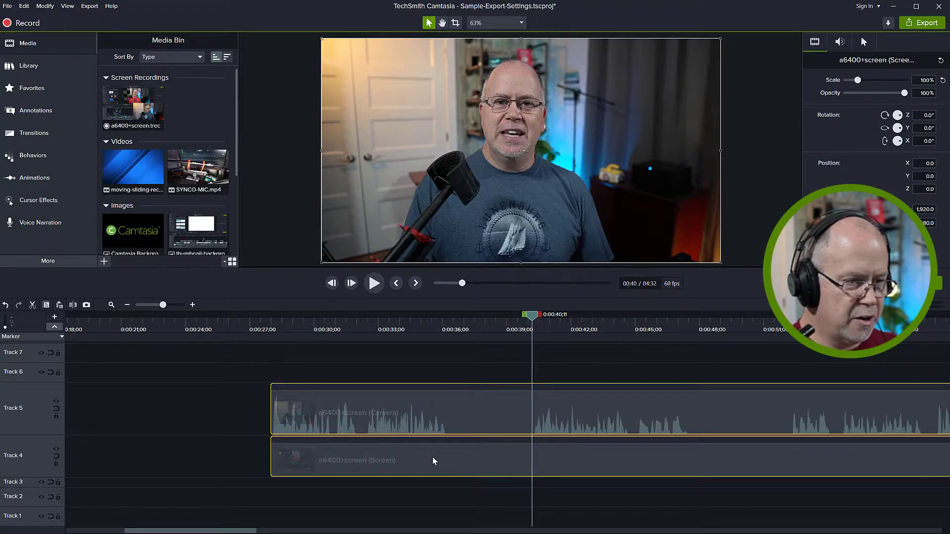
pyautogui.press('s')
# Find the end of the first good take, split both clips at 0:00:32;07, and delete the unwanted section up to the 0:00:40;11 cut.
pyautogui.moveTo(533, 321); pyautogui.dragTo(358, 348)
pyautogui.press('space')
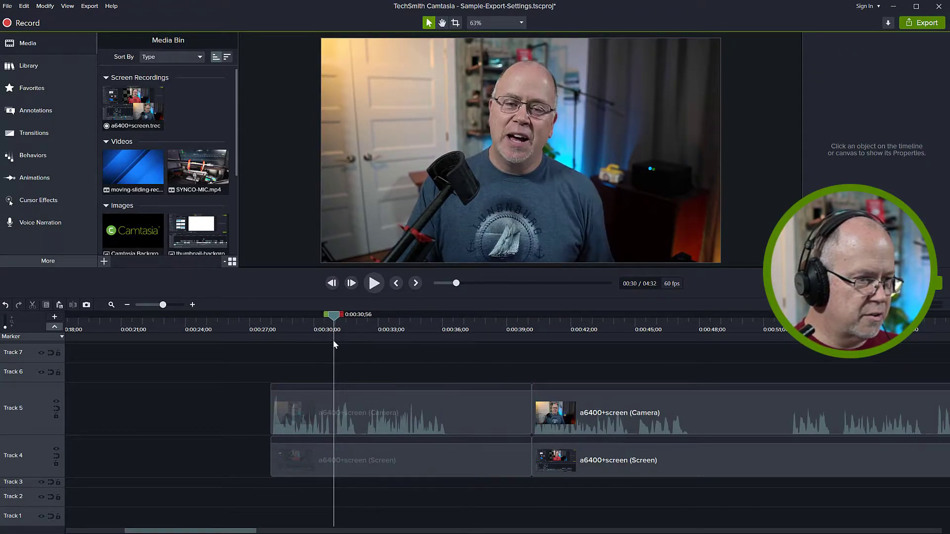
pyautogui.press('space')
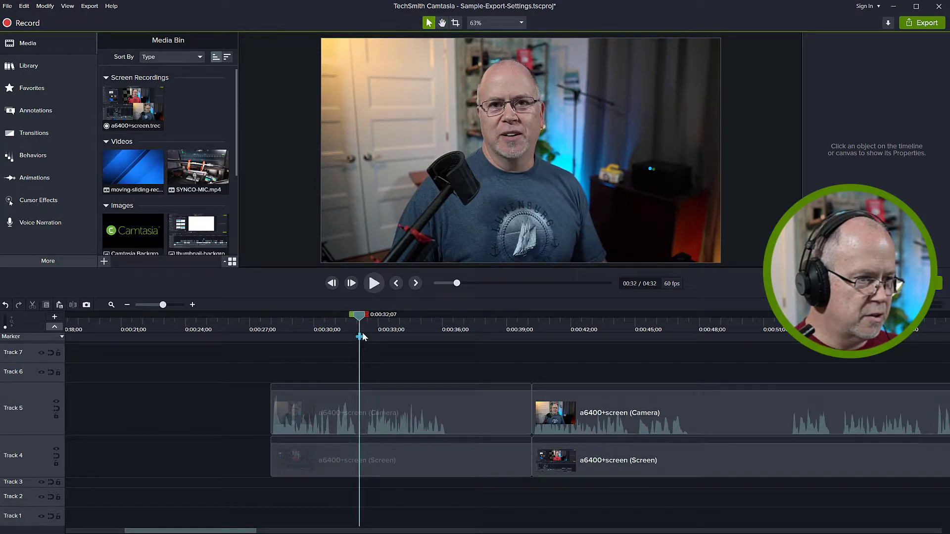
pyautogui.click(412, 432)
pyautogui.keyDown('ctrl'); pyautogui.click(421, 462); pyautogui.keyUp('ctrl')
pyautogui.press('s')
pyautogui.moveTo(423, 368); pyautogui.dragTo(461, 453)
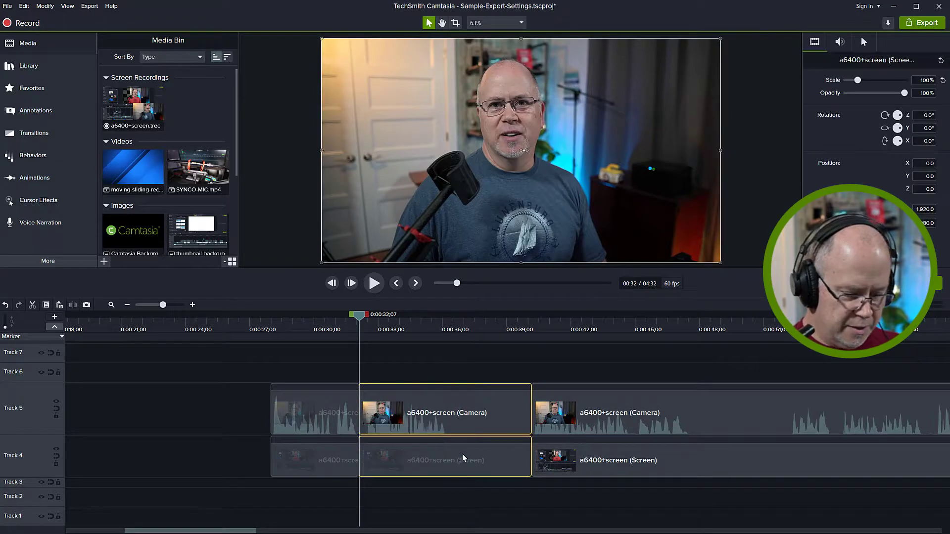
pyautogui.press('Delete')
# Move the remaining camera and screen clips earlier to close the gap at 0:00:32;07 and play across the join.
pyautogui.moveTo(515, 406); pyautogui.dragTo(532, 440)
pyautogui.moveTo(568, 459); pyautogui.dragTo(390, 449)
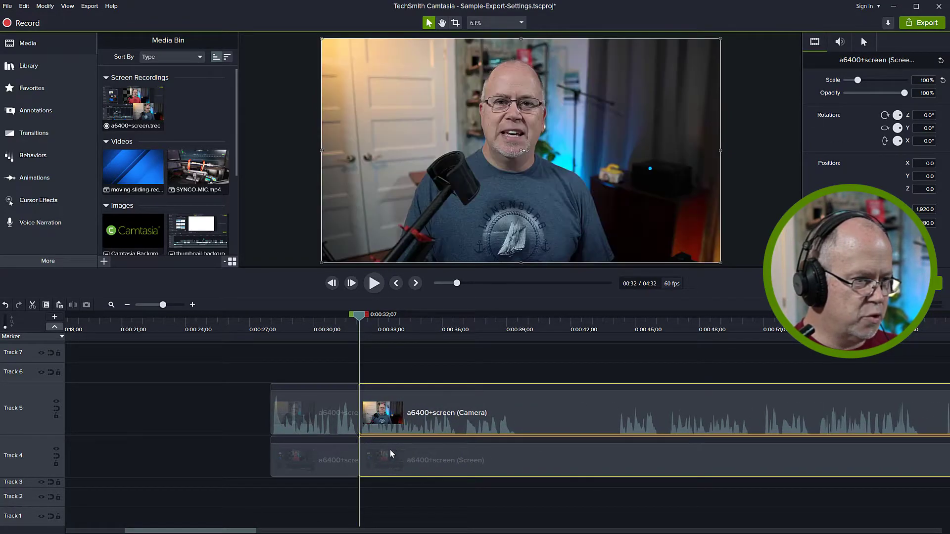
pyautogui.click(406, 358)
pyautogui.click(317, 327)
pyautogui.press('space')
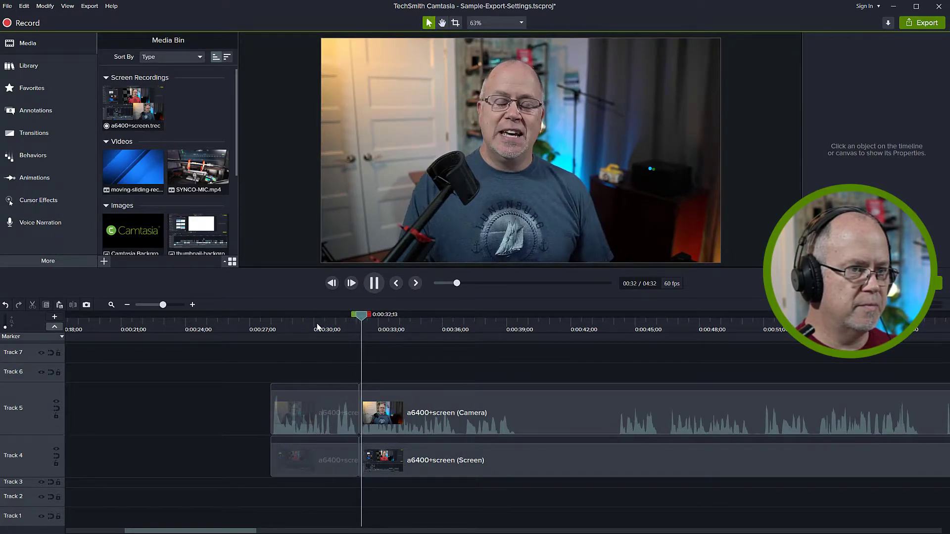
pyautogui.press('space')
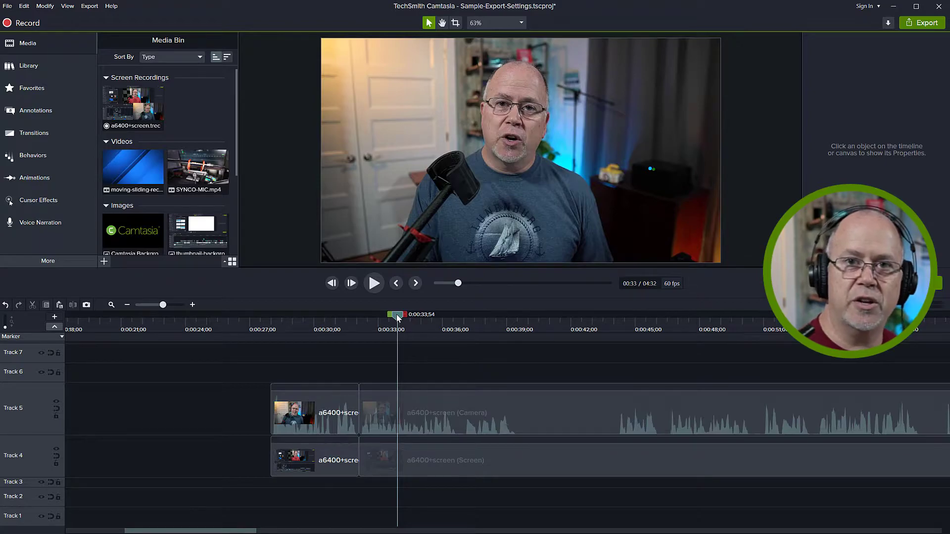
# Keep cutting the unwanted takes out of both tracks from about 0:00:39 to 0:00:45, closing each gap.
pyautogui.moveTo(396, 313); pyautogui.dragTo(519, 315)
pyautogui.press('s')
pyautogui.press('space')
pyautogui.press('s')
pyautogui.press('s')
pyautogui.press('s')
pyautogui.click(429, 370)
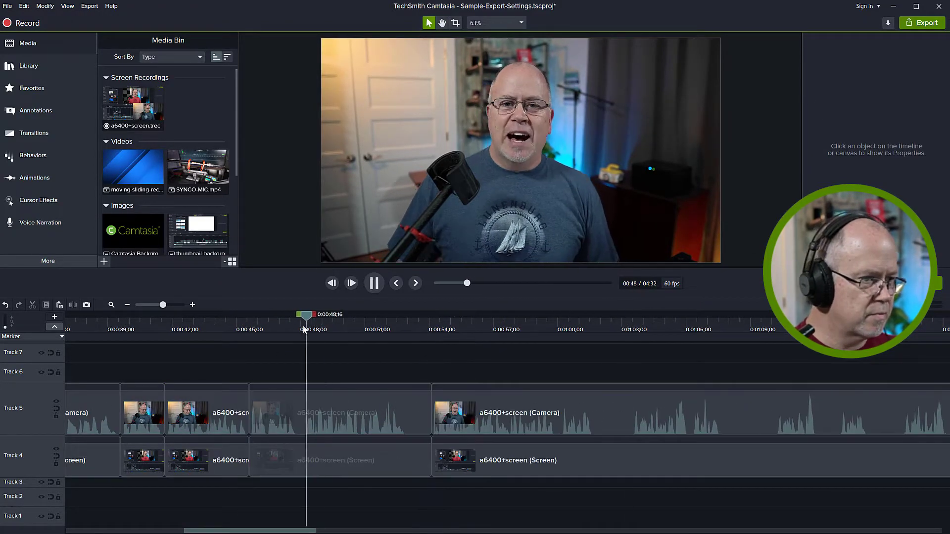
# Cut the remaining unwanted takes from both tracks between about 0:00:45 and 0:01:07, joining the good takes together.
pyautogui.press('s')
pyautogui.press('s')
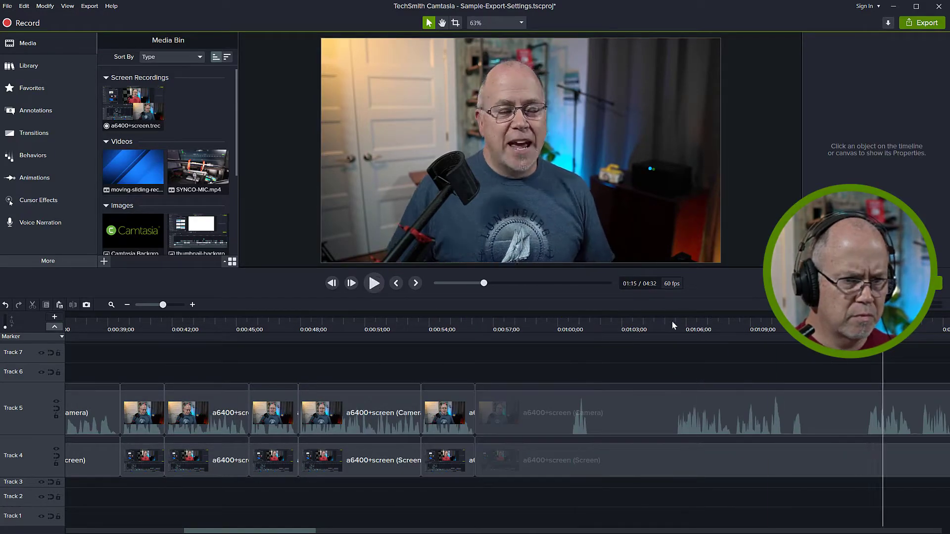
pyautogui.press('s')
pyautogui.press('s')
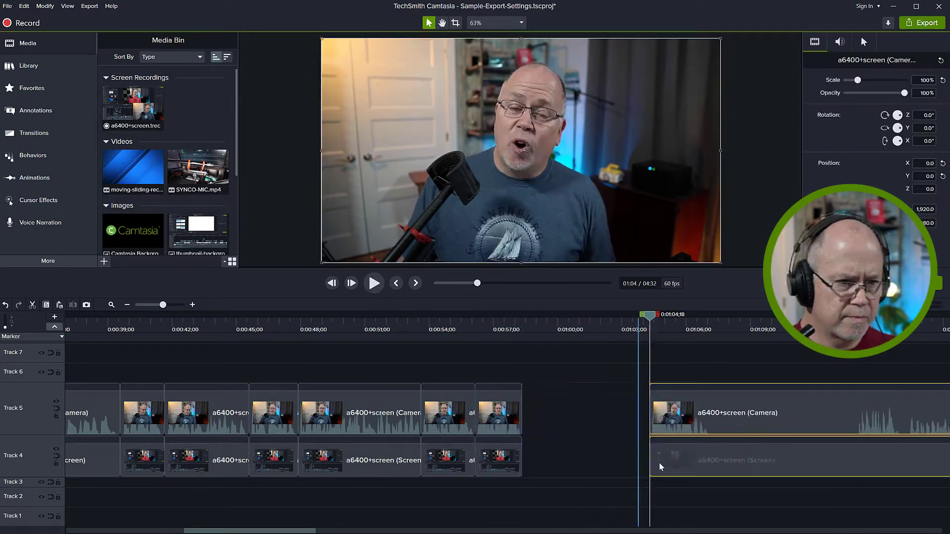
pyautogui.press('s')
pyautogui.press('s')
pyautogui.press('space')
pyautogui.moveTo(248, 530); pyautogui.dragTo(153, 527)
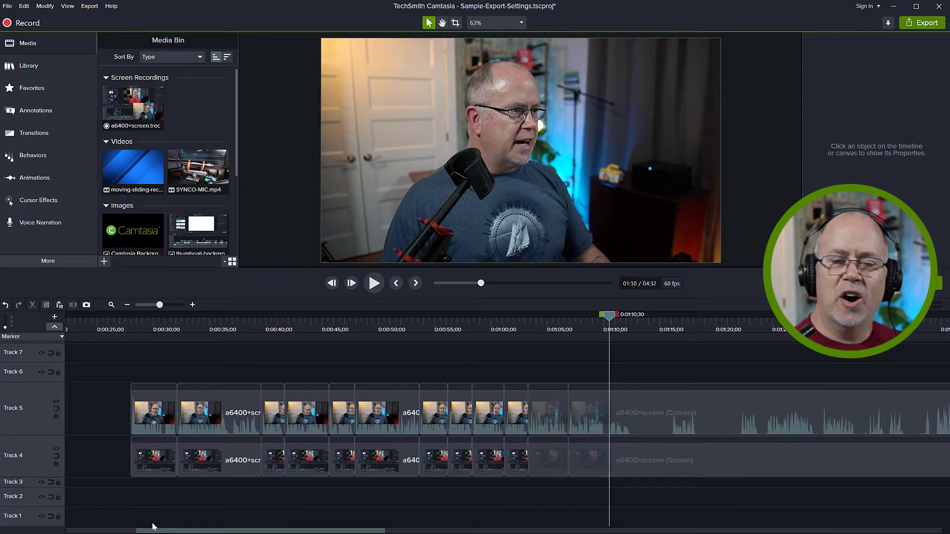
# Review the extent of the edited section from 0:00:28;03 to 0:01:06;56 and play it from its start through the first join.
pyautogui.click(135, 322)
pyautogui.moveTo(138, 322); pyautogui.dragTo(133, 322)
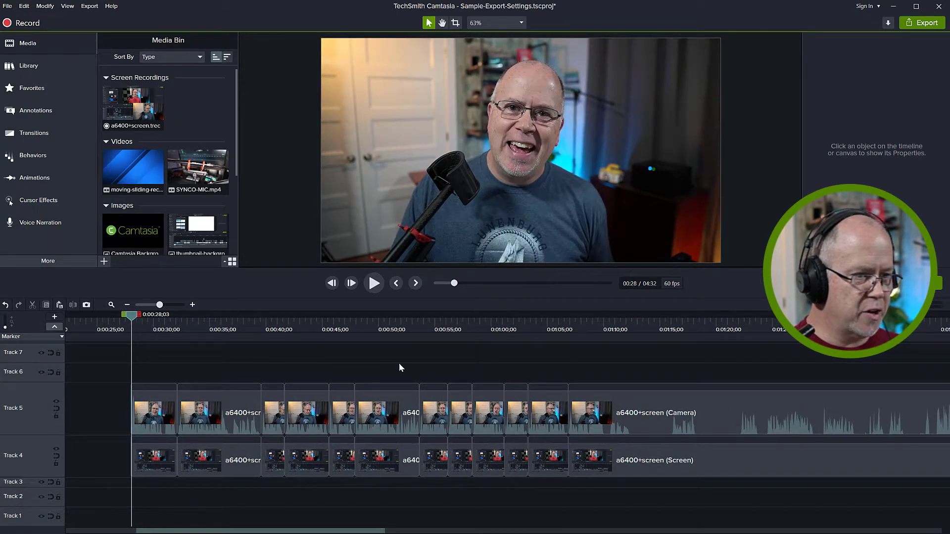
pyautogui.click(569, 323)
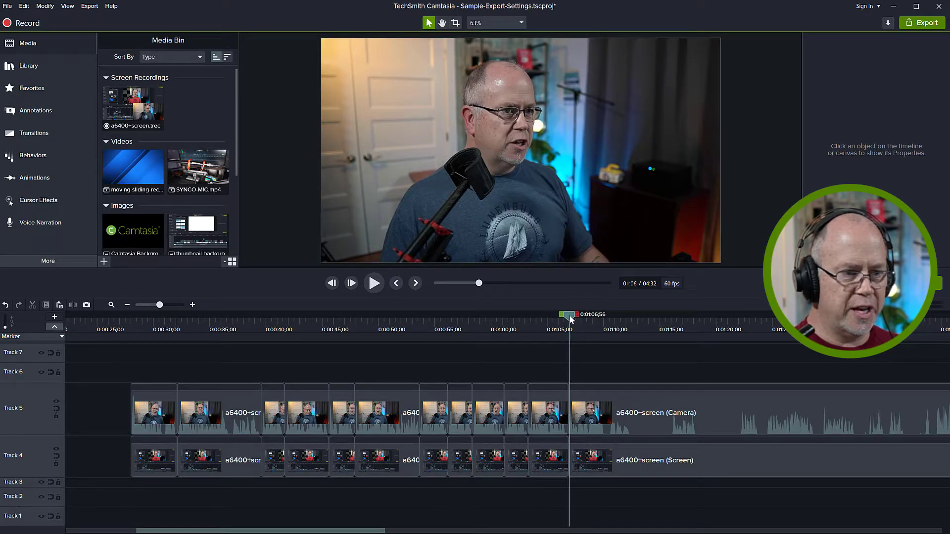
pyautogui.click(131, 322)
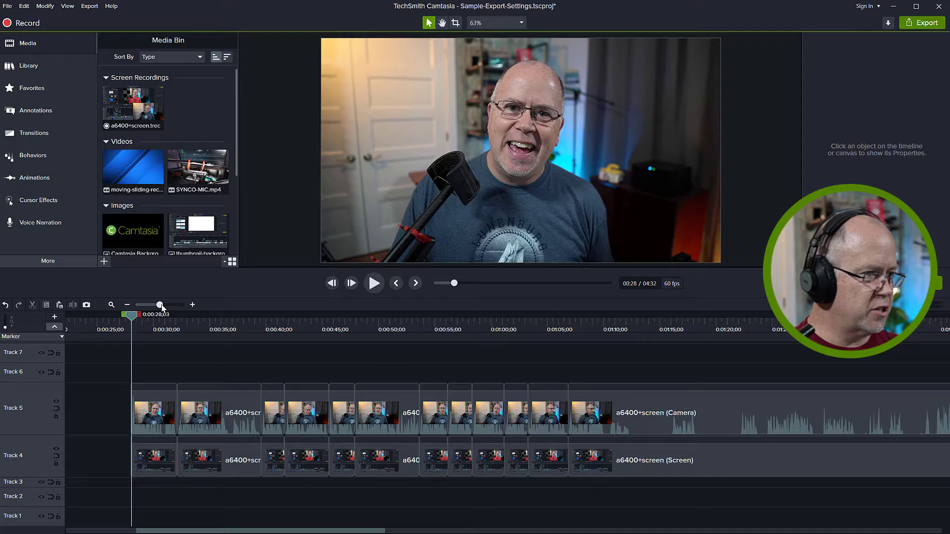
pyautogui.moveTo(162, 308); pyautogui.dragTo(164, 307)
pyautogui.press('space')
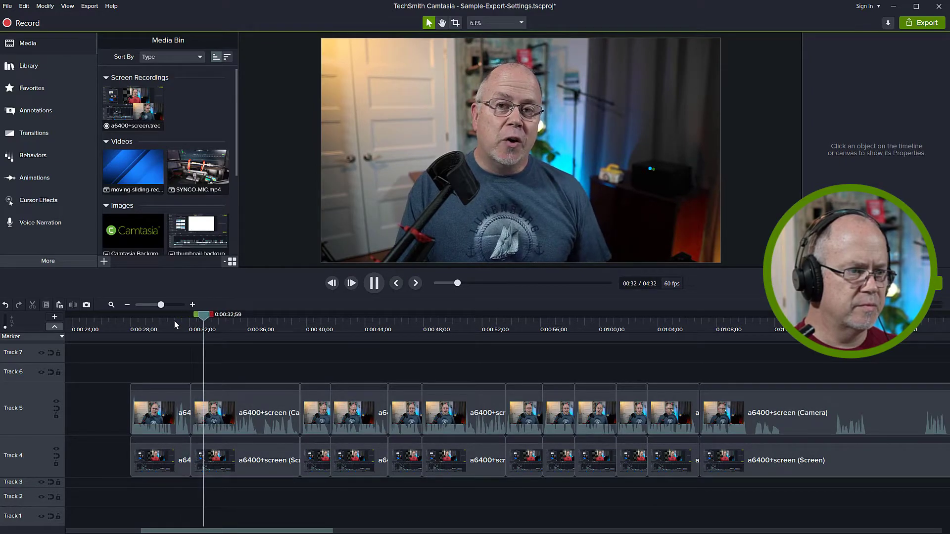
pyautogui.press('space')
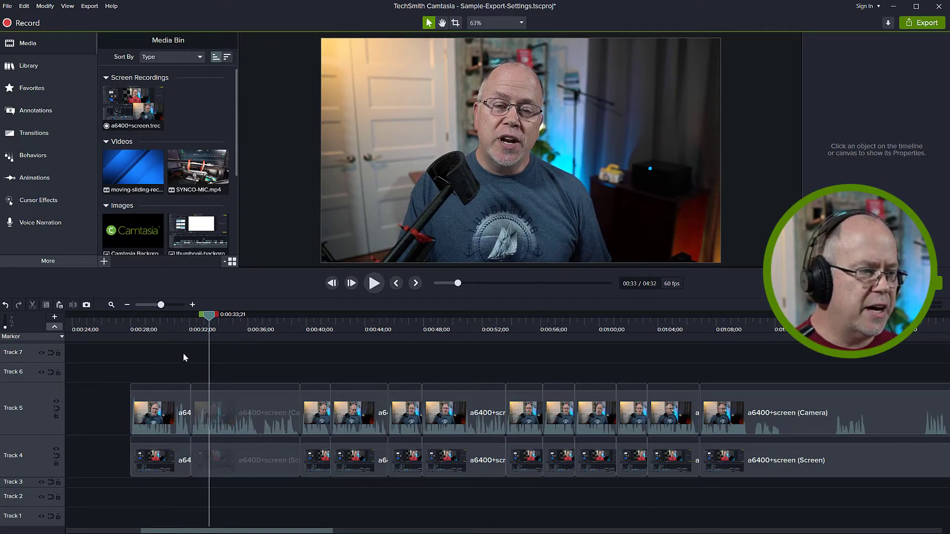
# Inspect the first join near 0:00:32;08 closely by playing across it from 0:00:31;11.
pyautogui.click(191, 322)
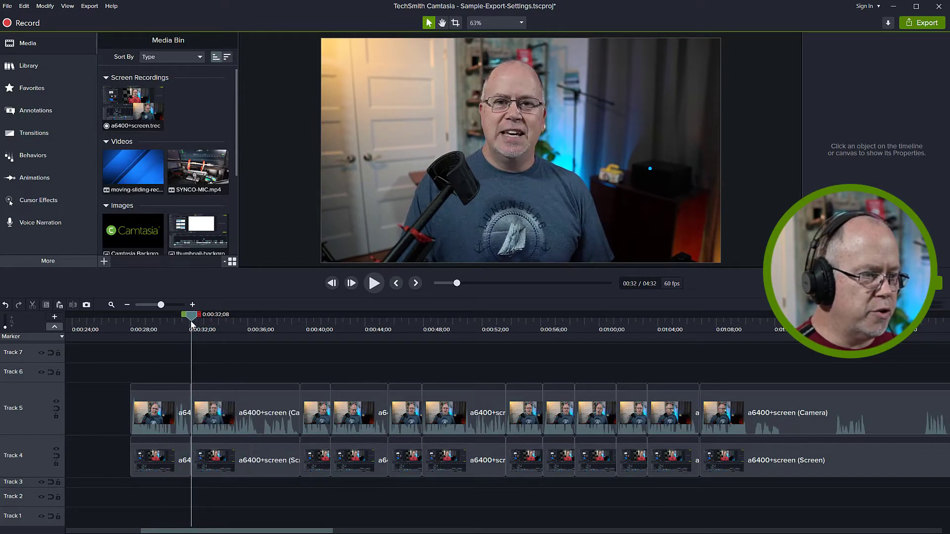
pyautogui.click(172, 304)
pyautogui.moveTo(192, 319); pyautogui.dragTo(103, 335)
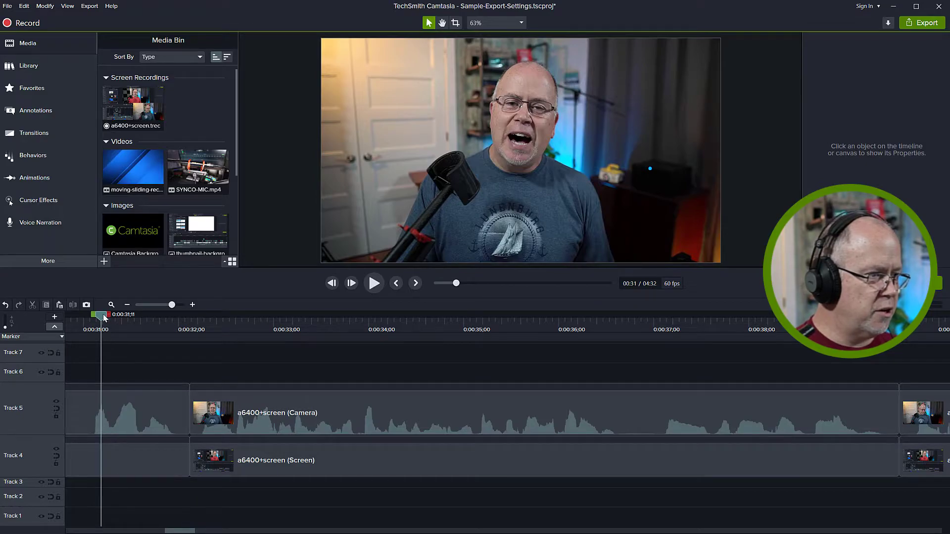
pyautogui.press('space')
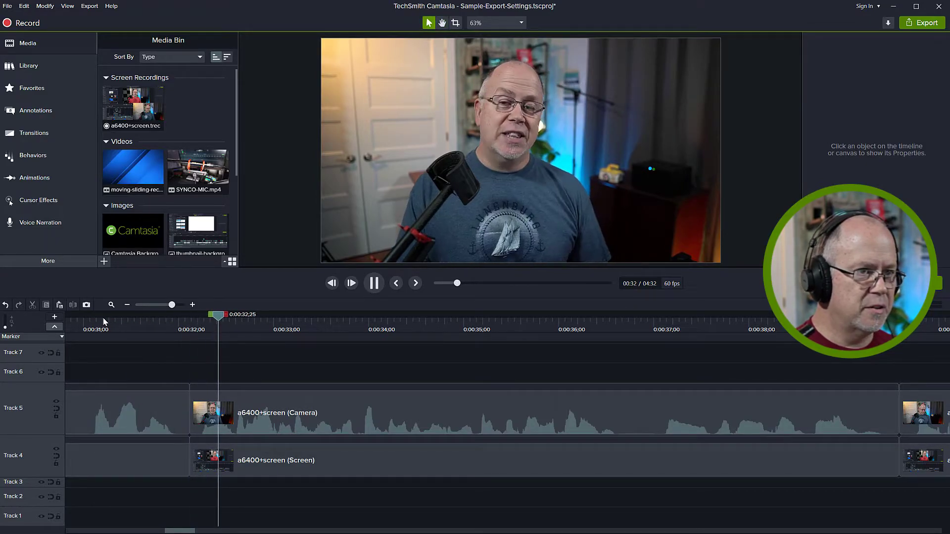
pyautogui.press('space')
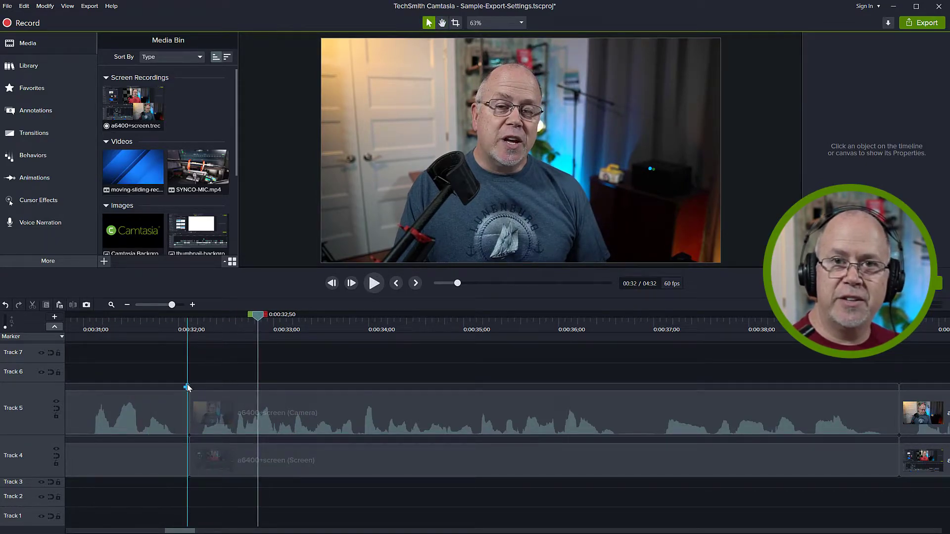
# Compare the camera framing in the Track 5 clips before and after the join near 0:00:32.
pyautogui.moveTo(171, 305); pyautogui.dragTo(163, 308)
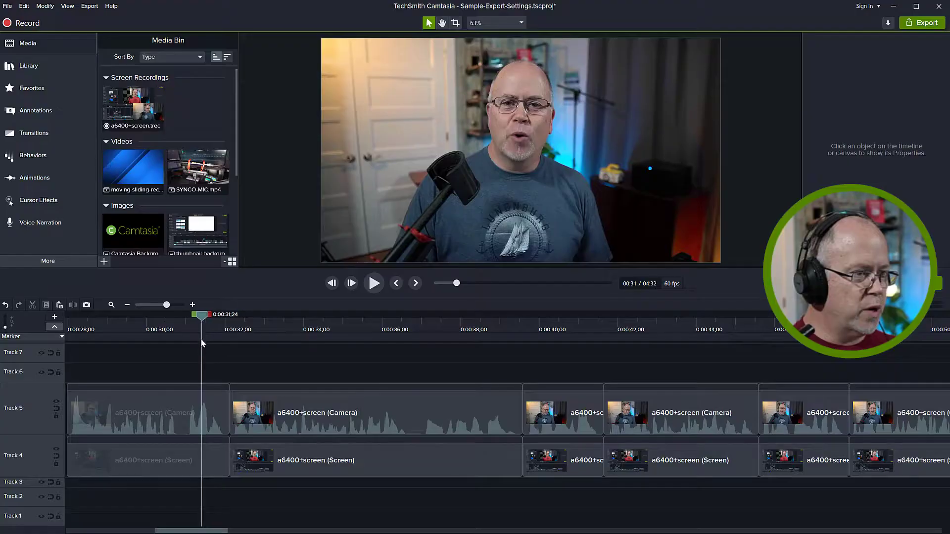
pyautogui.click(183, 405)
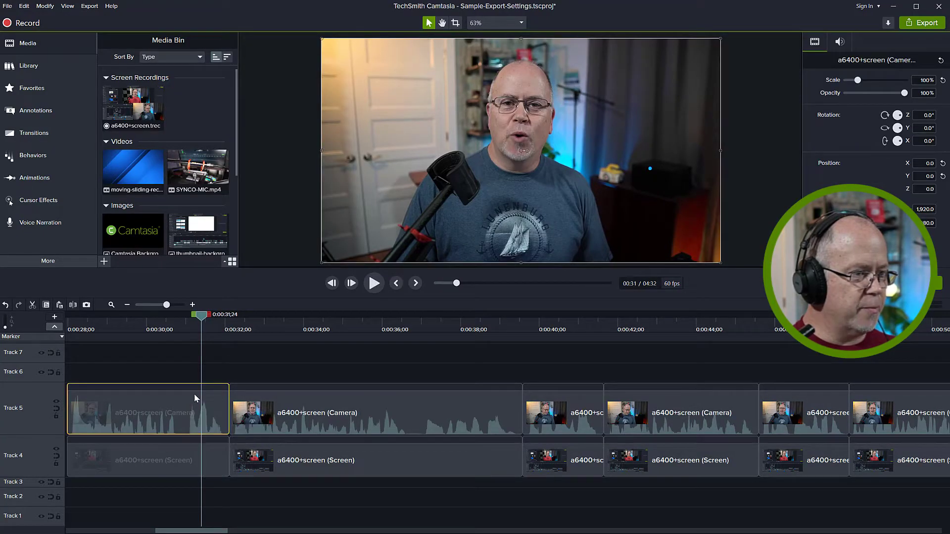
pyautogui.click(203, 317)
pyautogui.moveTo(203, 317); pyautogui.dragTo(238, 317)
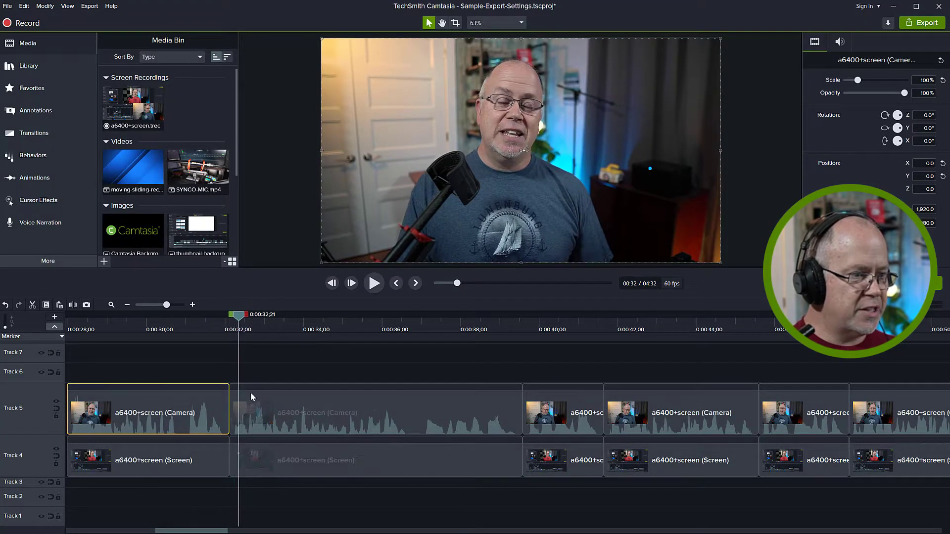
pyautogui.click(262, 414)
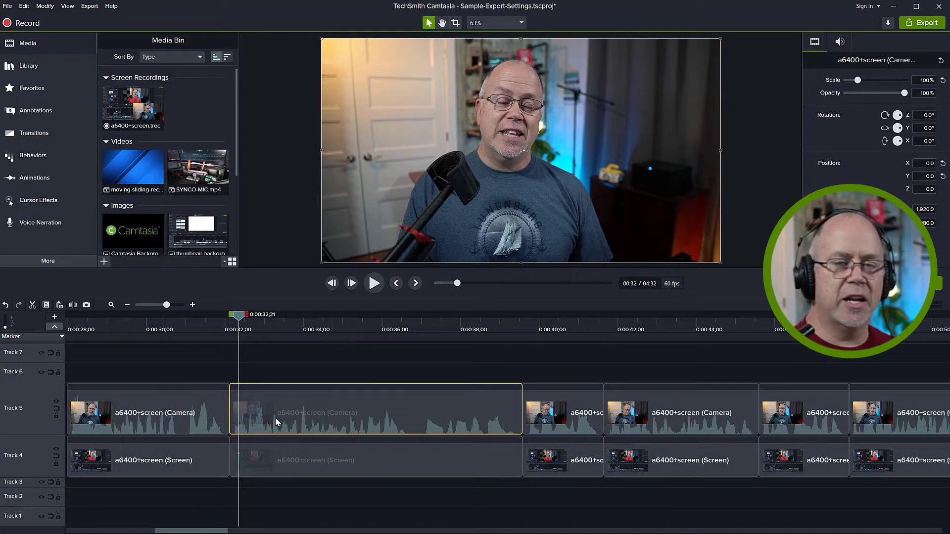
pyautogui.click(257, 367)
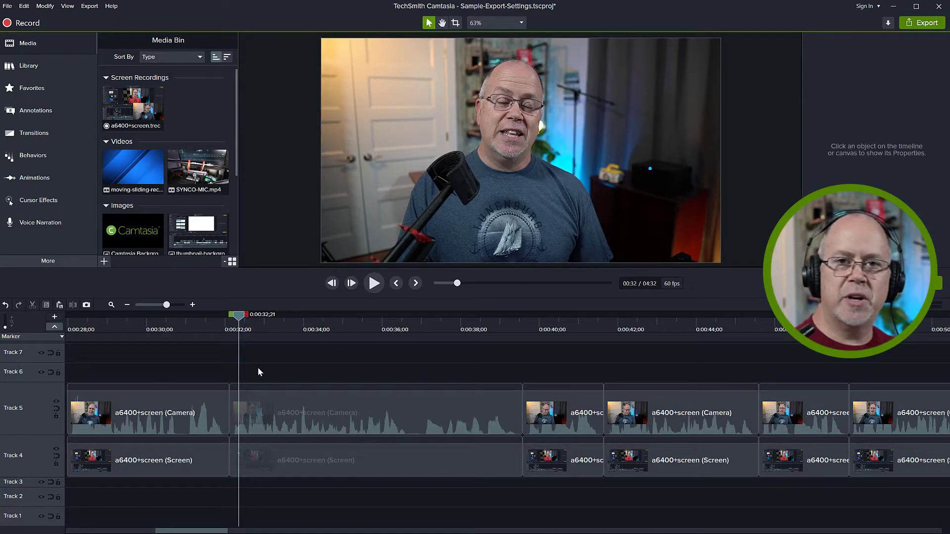
pyautogui.click(202, 317)
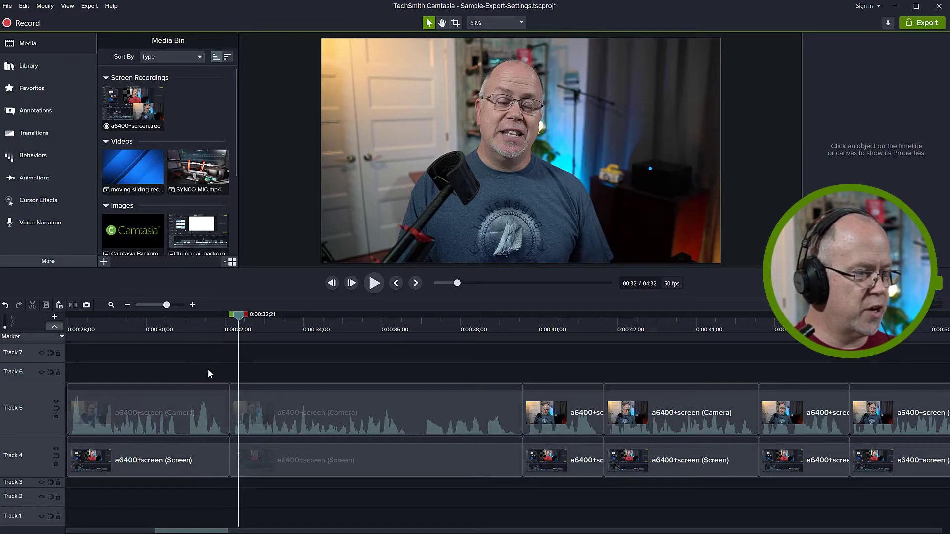
pyautogui.click(171, 414)
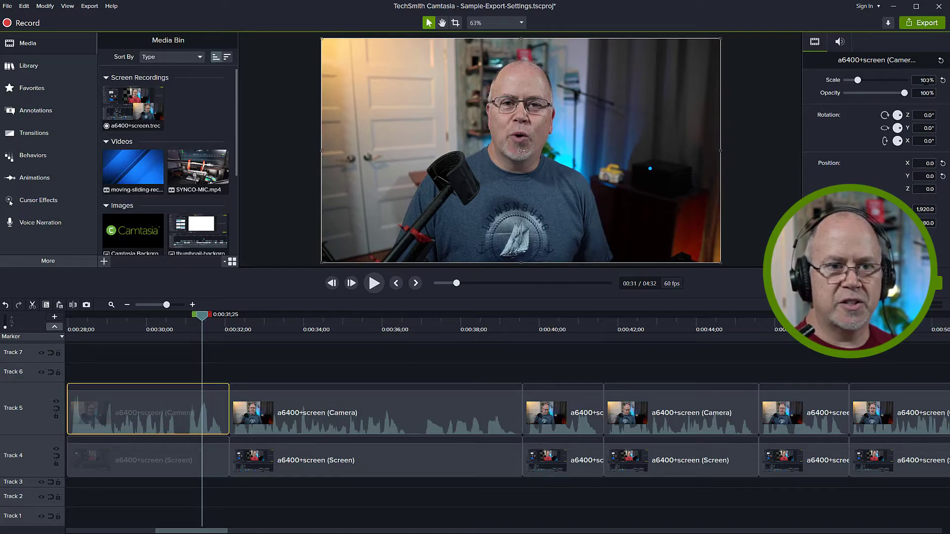
# Scale the camera clip after the first join to 120% and move it down on the canvas to a Y position of -108.
pyautogui.click(251, 325)
pyautogui.click(268, 411)
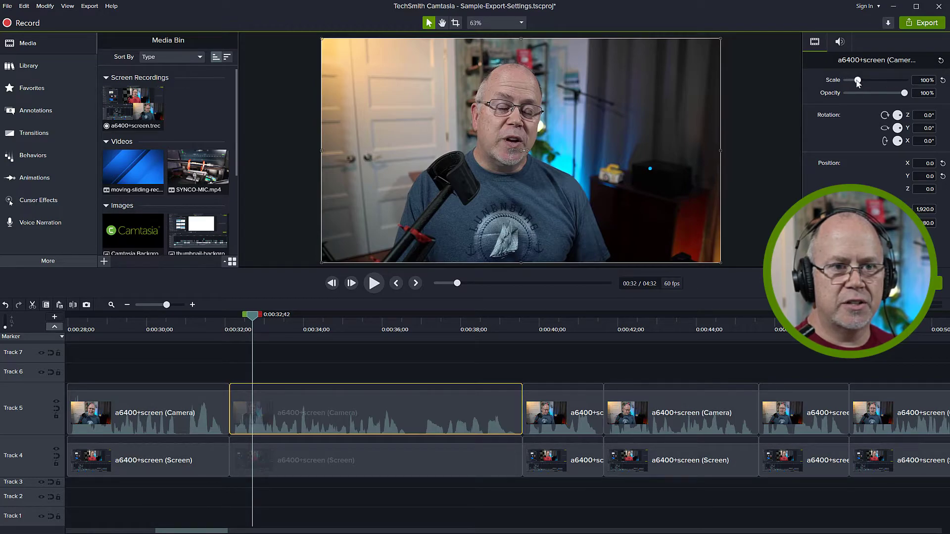
pyautogui.moveTo(858, 80); pyautogui.dragTo(860, 81)
pyautogui.click(922, 81)
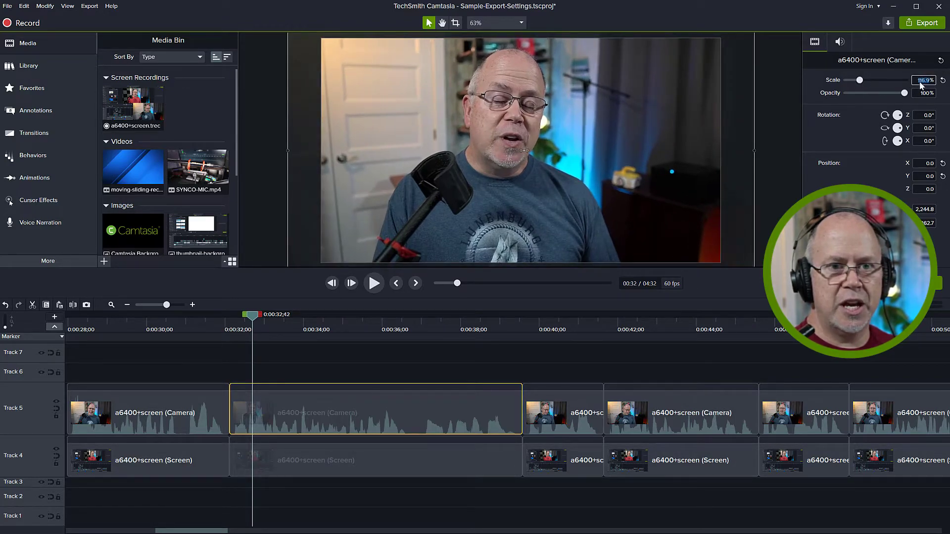
pyautogui.press('Return')
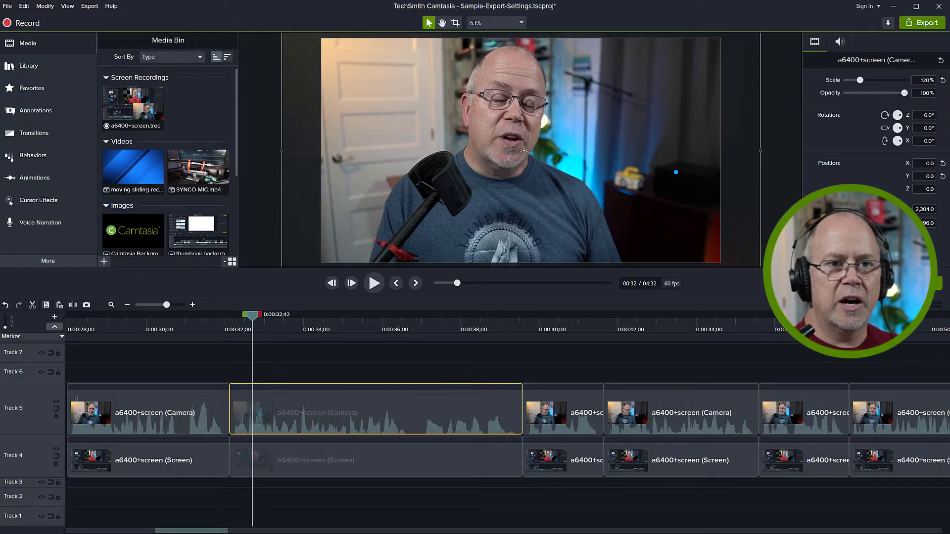
pyautogui.moveTo(569, 97); pyautogui.dragTo(566, 118)
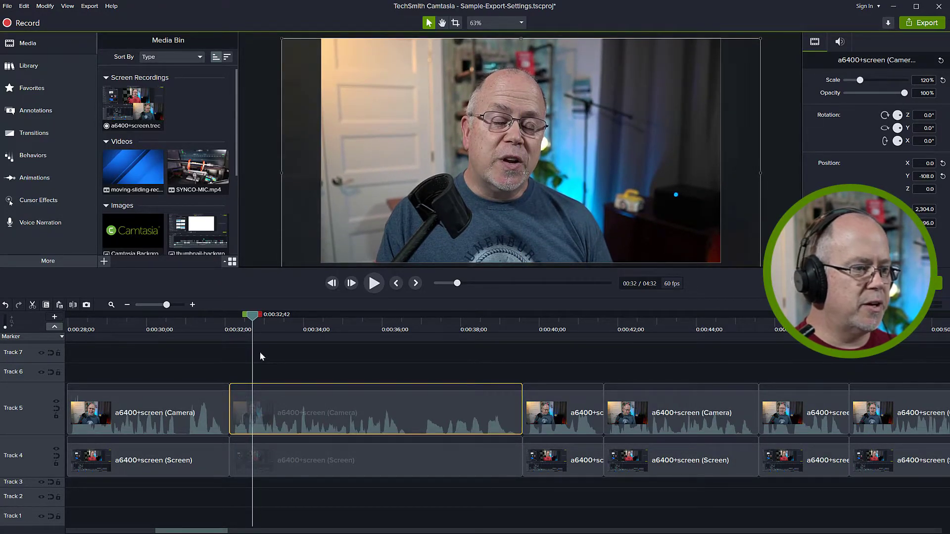
# Play across the first join near 0:00:32 twice, starting from about 0:00:31, to check the reframed camera clip.
pyautogui.click(211, 354)
pyautogui.press('space')
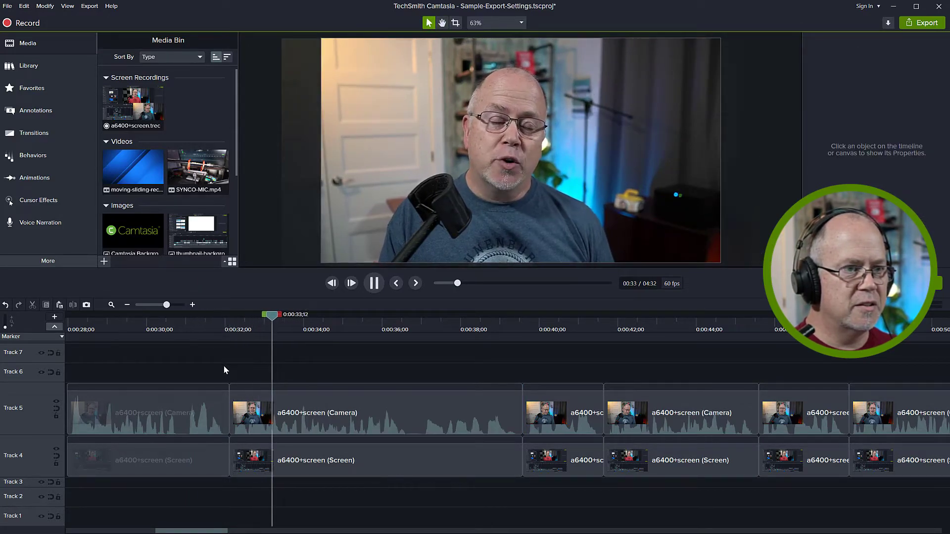
pyautogui.press('space')
pyautogui.click(194, 324)
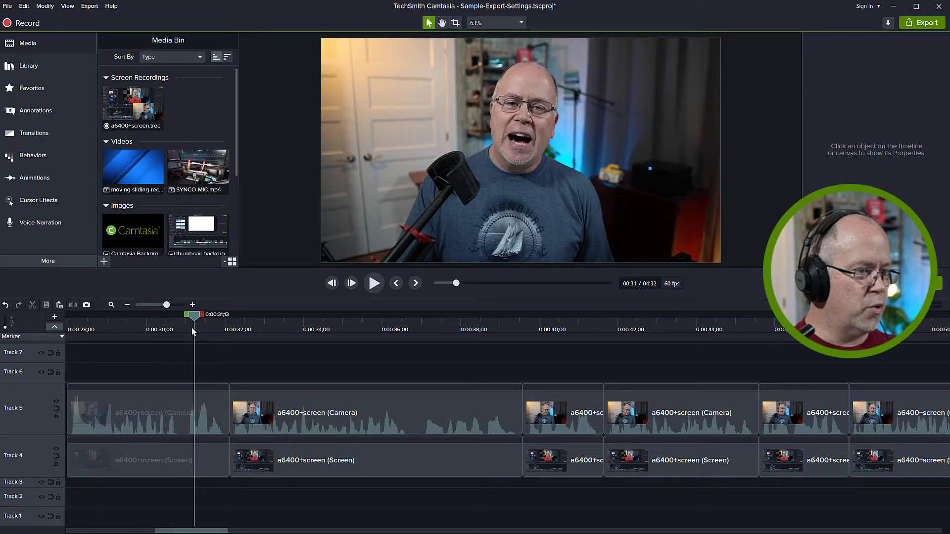
pyautogui.press('space')
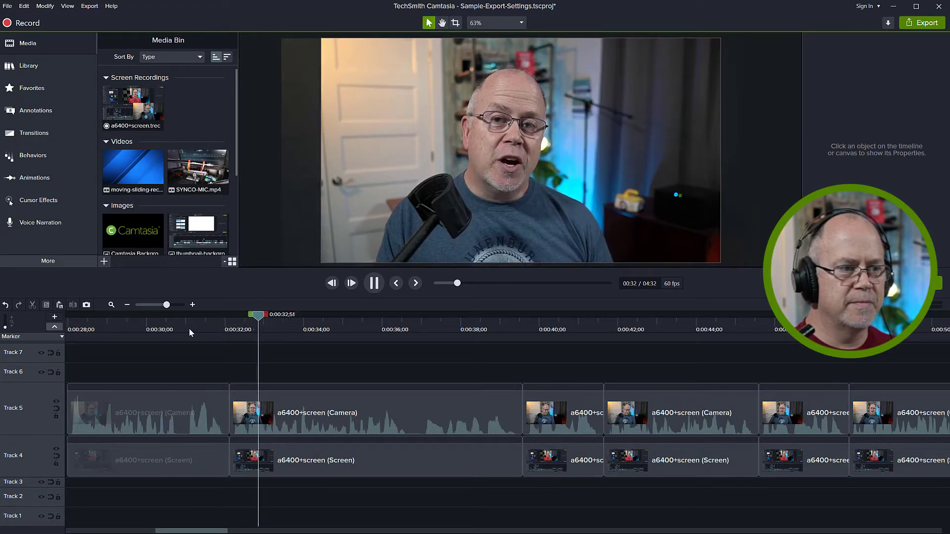
pyautogui.press('space')
# Compare the scale and framing of the second and third camera clips on Track 5 around the second join.
pyautogui.click(453, 322)
pyautogui.click(389, 411)
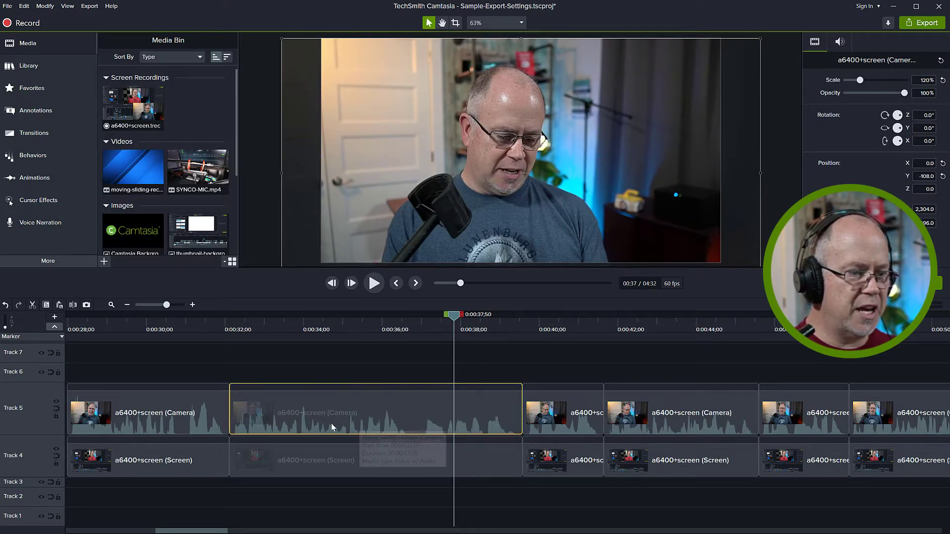
pyautogui.click(564, 424)
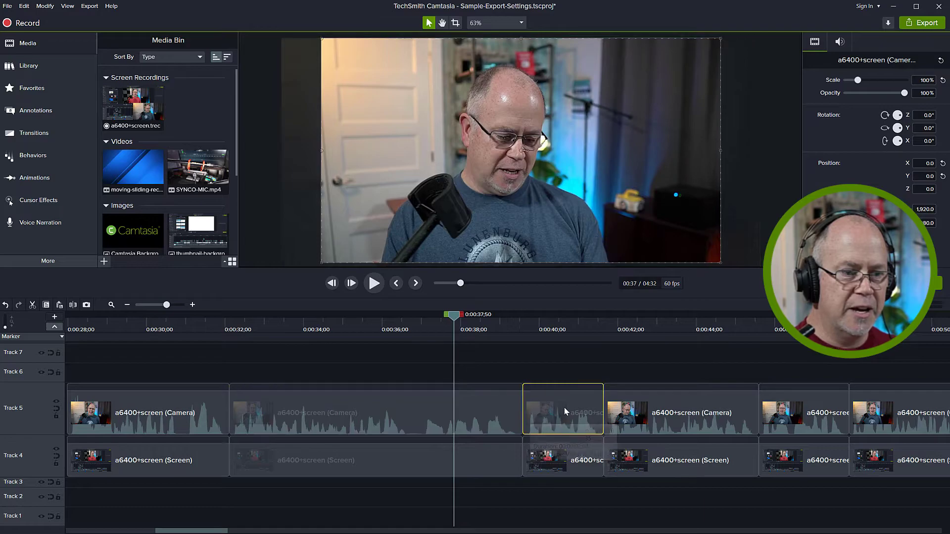
pyautogui.click(566, 322)
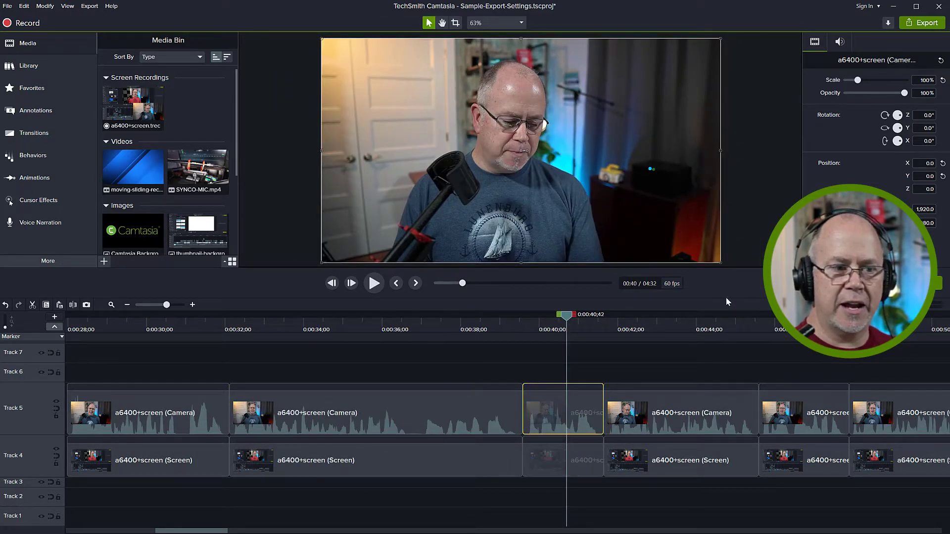
pyautogui.click(616, 354)
# Play across the second join on the timeline from shortly after 0:00:38 to 0:00:41;09.
pyautogui.click(483, 330)
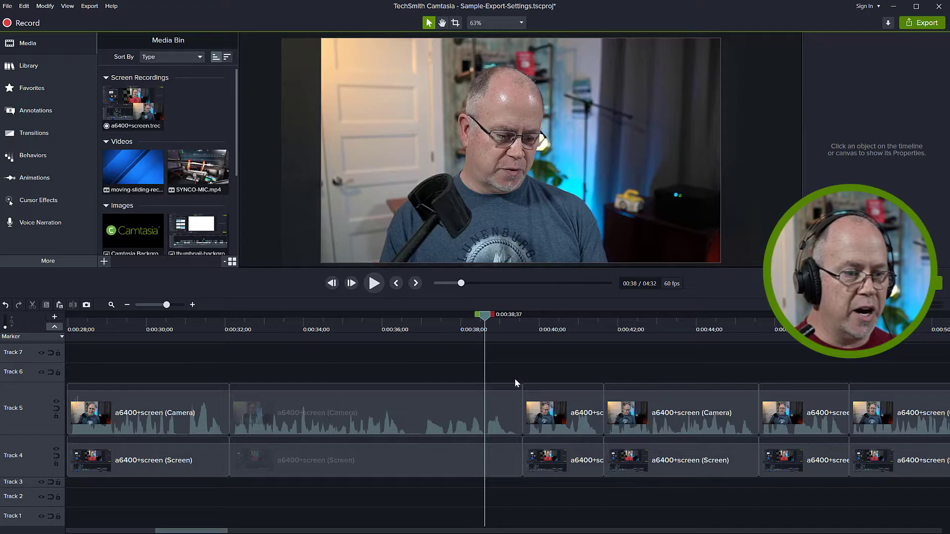
pyautogui.click(497, 326)
pyautogui.press('space')
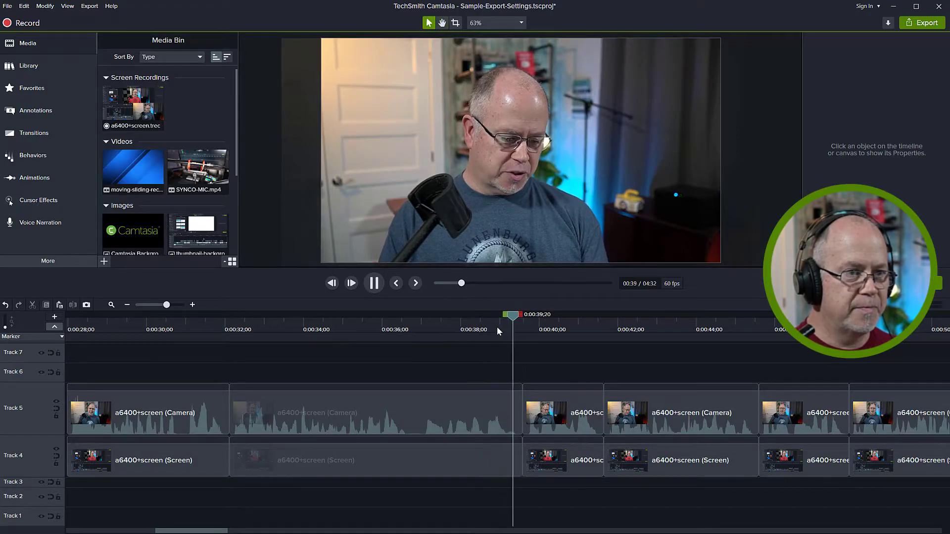
pyautogui.press('space')
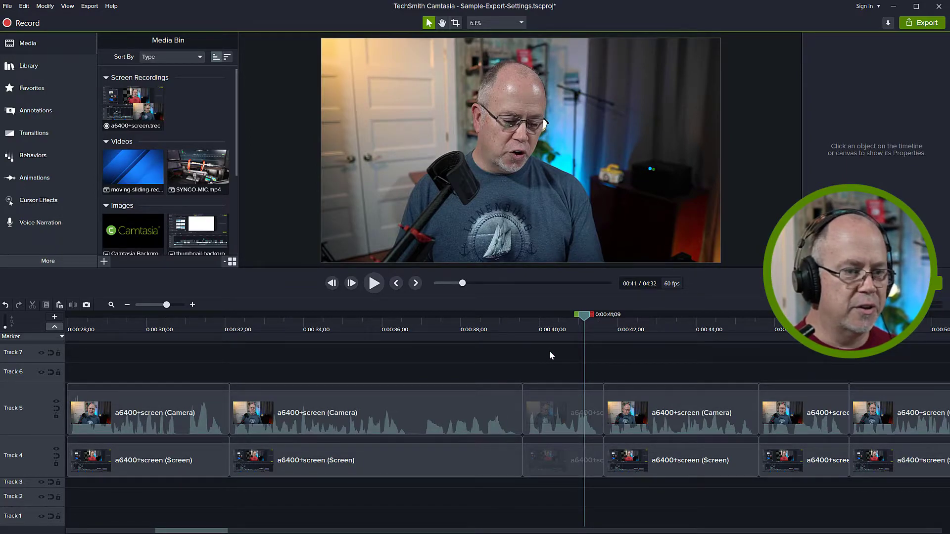
# Scale the third camera clip on Track 5 to 130% and move it down on the canvas to a Y position of -103.2.
pyautogui.click(509, 319)
pyautogui.moveTo(514, 318)
pyautogui.mouseDown()
pyautogui.moveTo(533, 321)
pyautogui.moveTo(506, 324)
pyautogui.mouseUp()
pyautogui.click(485, 408)
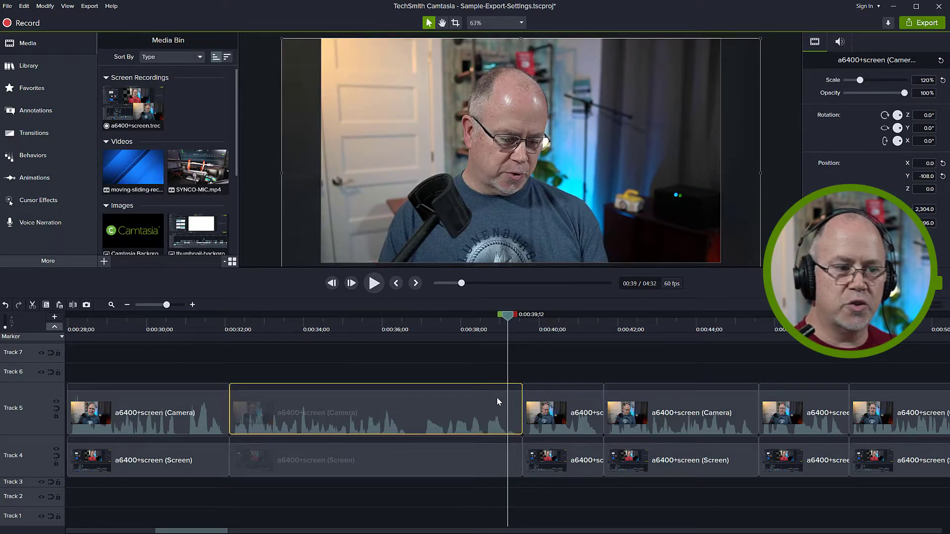
pyautogui.click(548, 393)
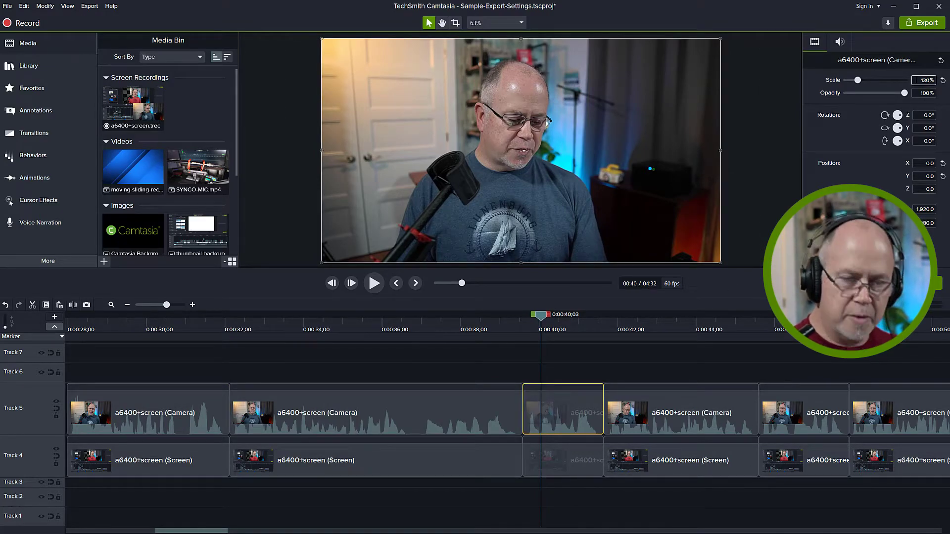
pyautogui.press('Return')
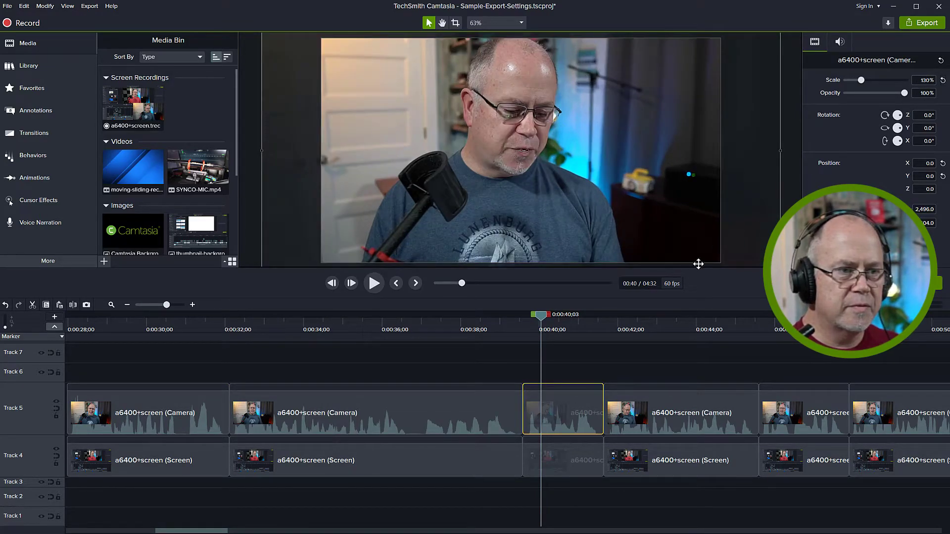
pyautogui.moveTo(552, 139); pyautogui.dragTo(553, 171)
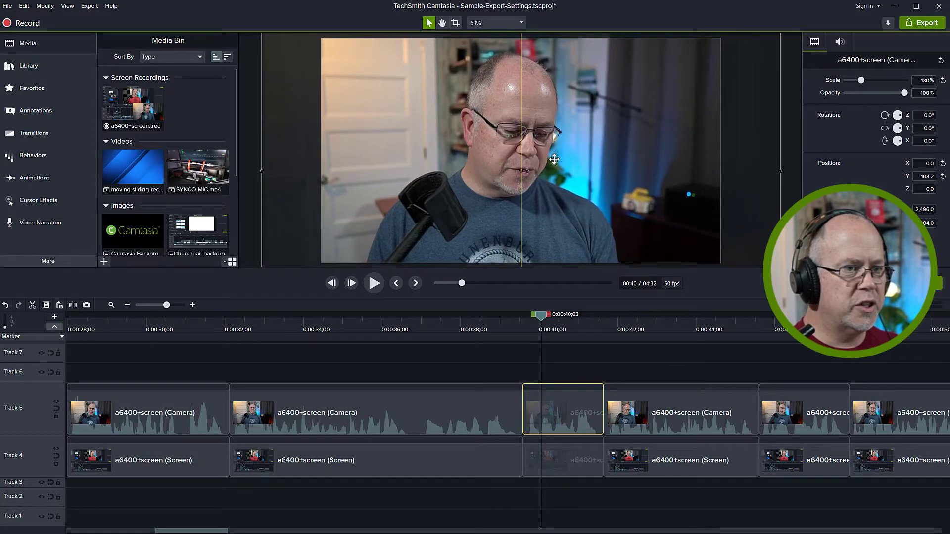
pyautogui.click(589, 367)
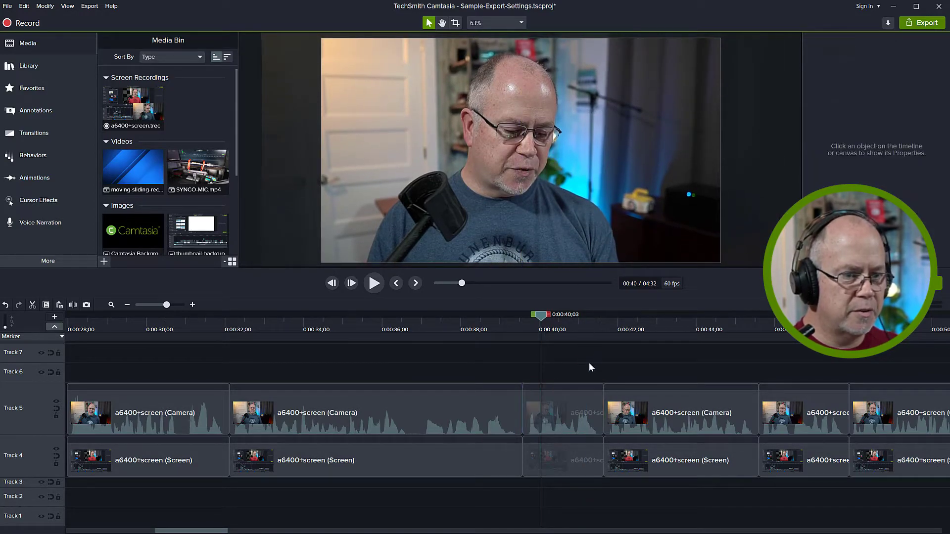
# Play from before the first join to 0:00:43;47 and check the scale of the fourth camera clip.
pyautogui.click(213, 325)
pyautogui.press('space')
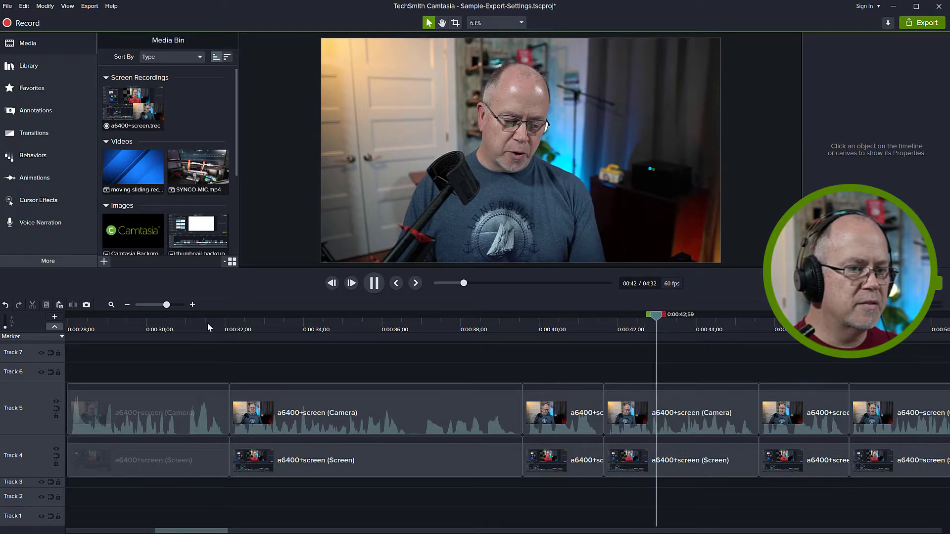
pyautogui.press('space')
pyautogui.click(642, 417)
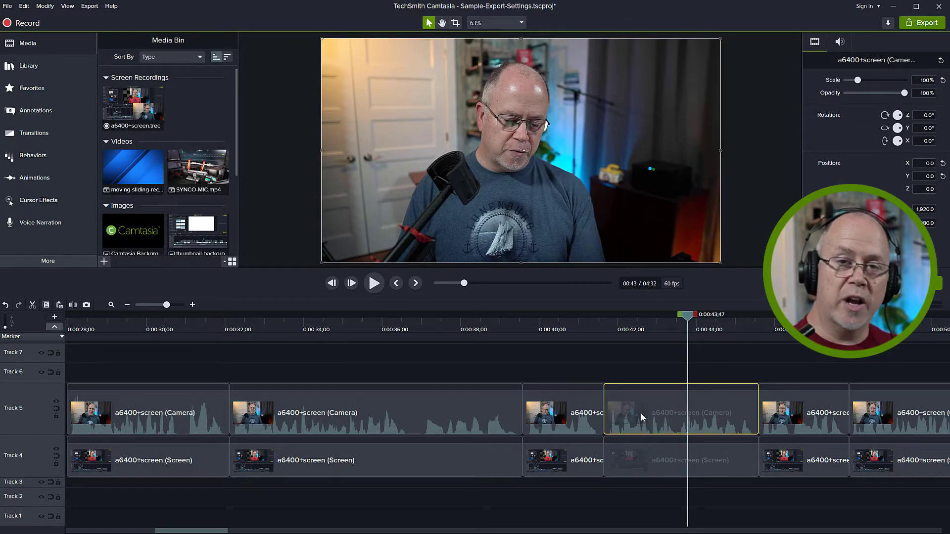
pyautogui.click(604, 366)
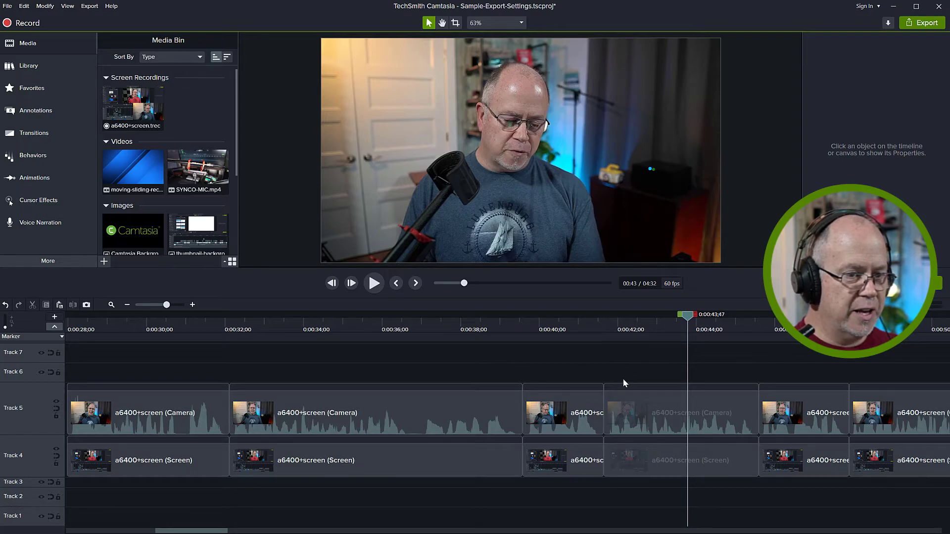
# Set the scale of the first four camera clips in the edited section of Track 5 back to 100%.
pyautogui.moveTo(194, 373); pyautogui.dragTo(636, 405)
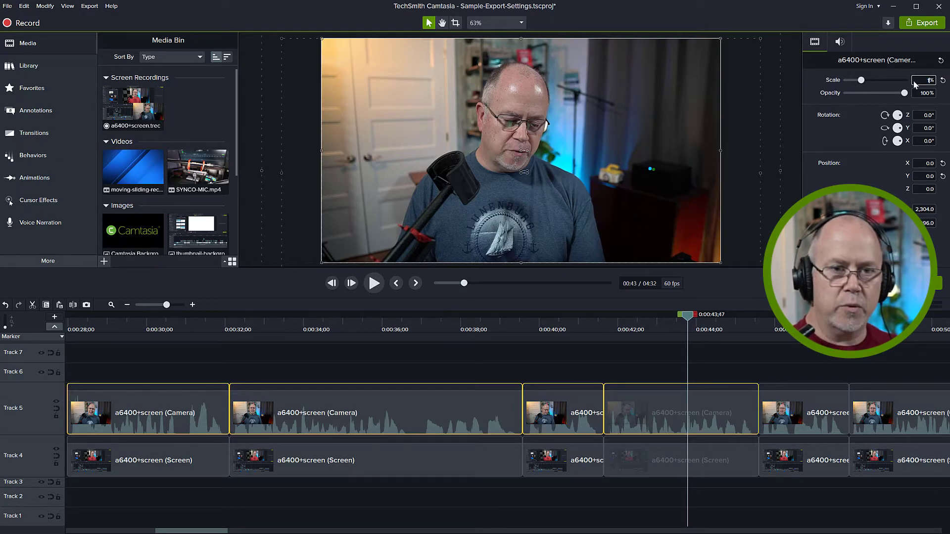
pyautogui.click(595, 358)
pyautogui.moveTo(198, 322); pyautogui.dragTo(199, 349)
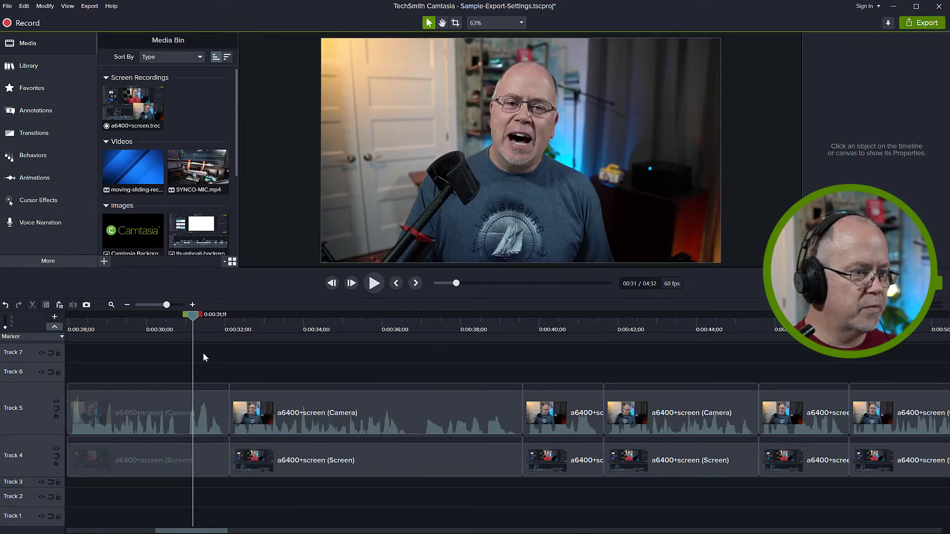
# Move the second and third camera clips on Track 5 back up to fill the canvas at a Y position of 0.
pyautogui.click(213, 407)
pyautogui.click(257, 406)
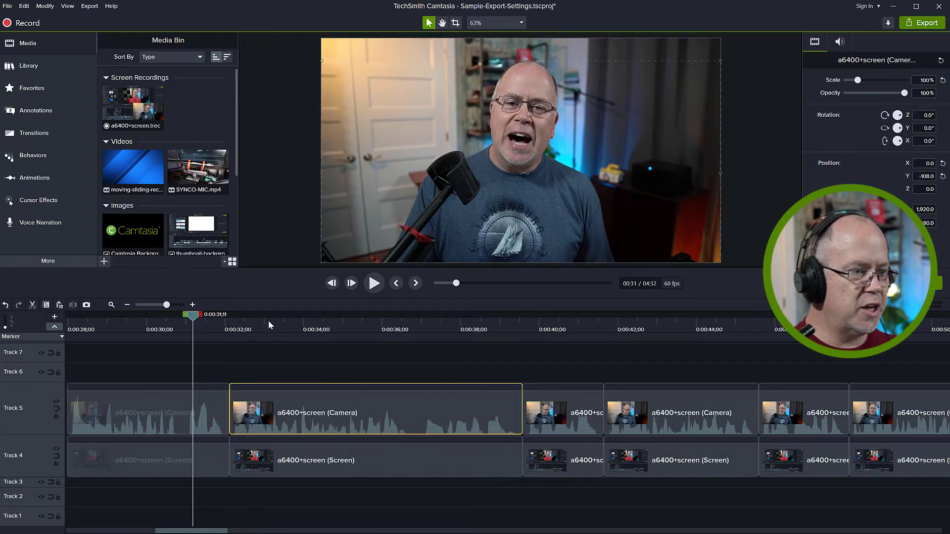
pyautogui.click(269, 319)
pyautogui.moveTo(500, 146); pyautogui.dragTo(500, 125)
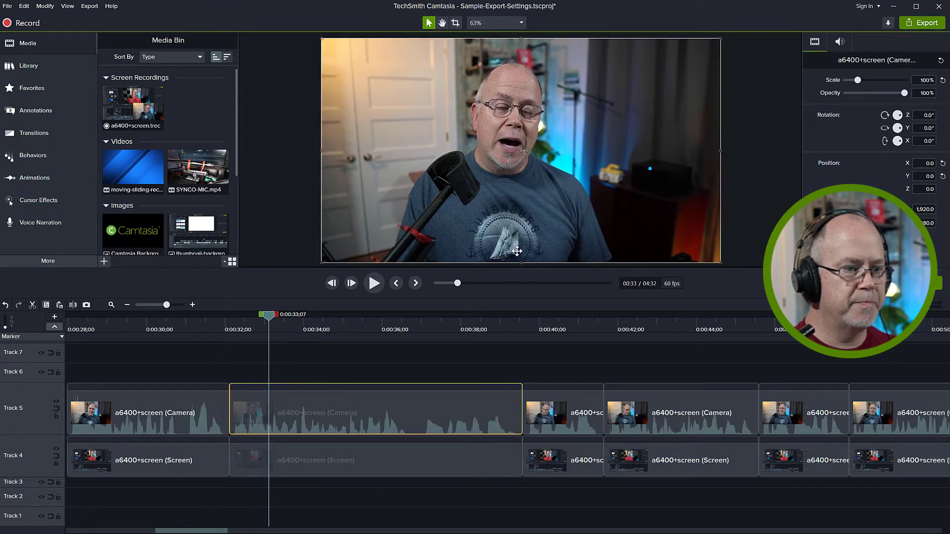
pyautogui.click(552, 330)
pyautogui.moveTo(569, 238); pyautogui.dragTo(568, 218)
pyautogui.click(653, 324)
pyautogui.click(689, 421)
pyautogui.click(693, 359)
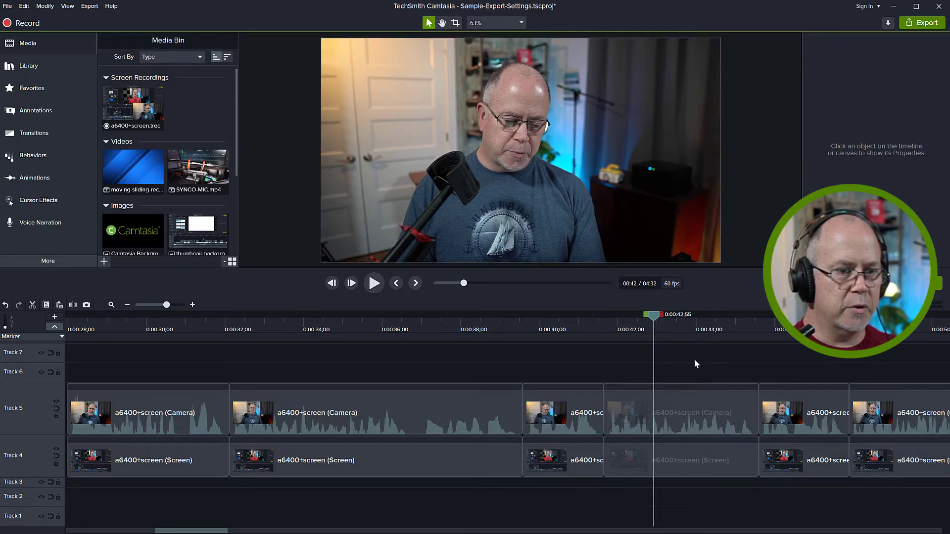
# Replay the first join near 0:00:32 with the camera clips at their original framing.
pyautogui.click(203, 323)
pyautogui.press('space')
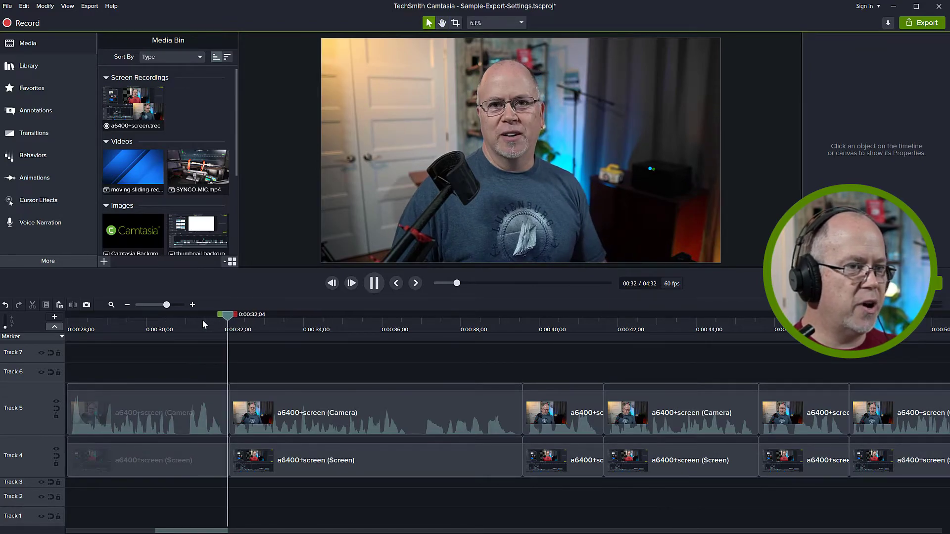
pyautogui.press('space')
pyautogui.click(238, 320)
pyautogui.click(213, 320)
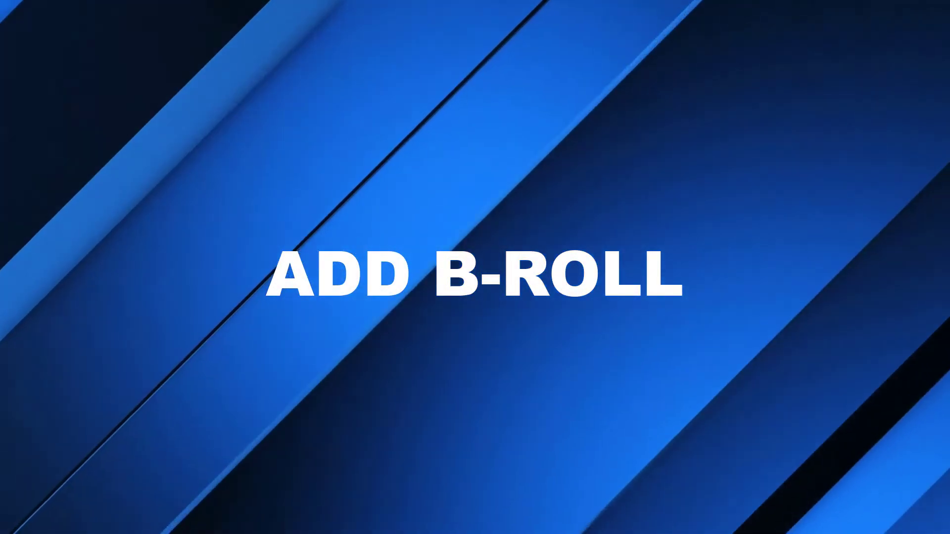
# Add SYNCO-MIC.mp4 to Track 6 above the camera footage, starting at the first join at 0:00:32;07.
pyautogui.click(195, 172)
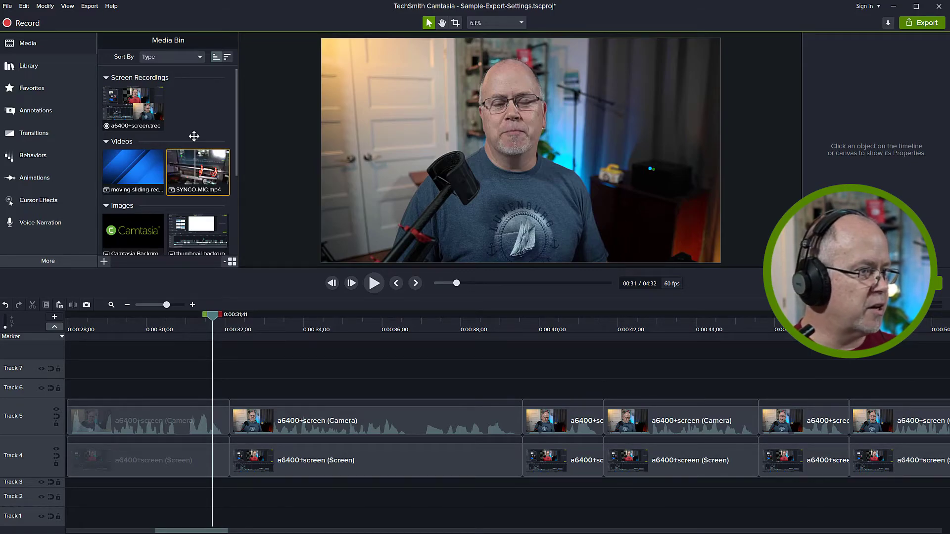
pyautogui.moveTo(216, 183); pyautogui.dragTo(229, 390)
pyautogui.moveTo(235, 323); pyautogui.dragTo(165, 342)
pyautogui.click(263, 351)
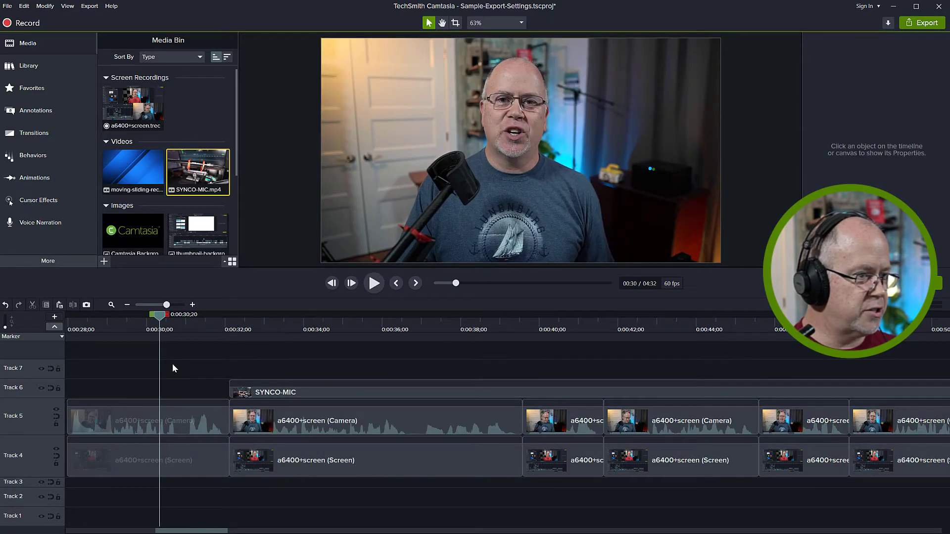
# Select the SYNCO-MIC clip and increase the height of Track 6.
pyautogui.click(249, 428)
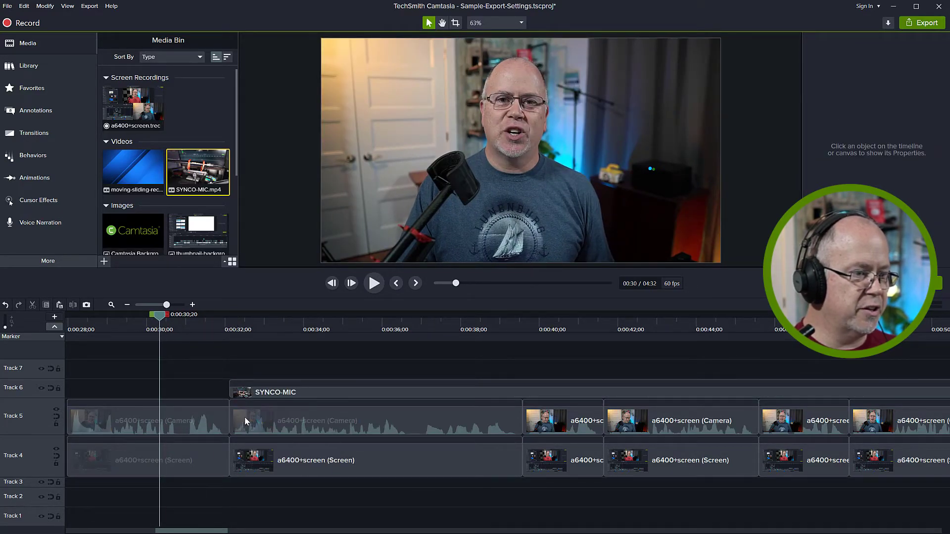
pyautogui.click(248, 418)
pyautogui.click(260, 393)
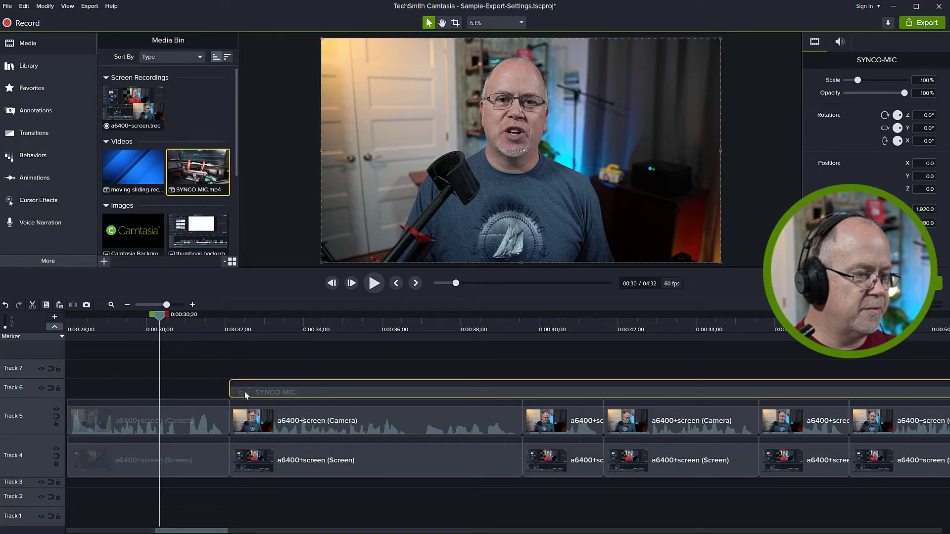
pyautogui.moveTo(31, 380); pyautogui.dragTo(31, 371)
# Preview the SYNCO-MIC clip covering the first join by playing from 0:00:29;51 to 0:00:34;37.
pyautogui.click(248, 327)
pyautogui.click(271, 420)
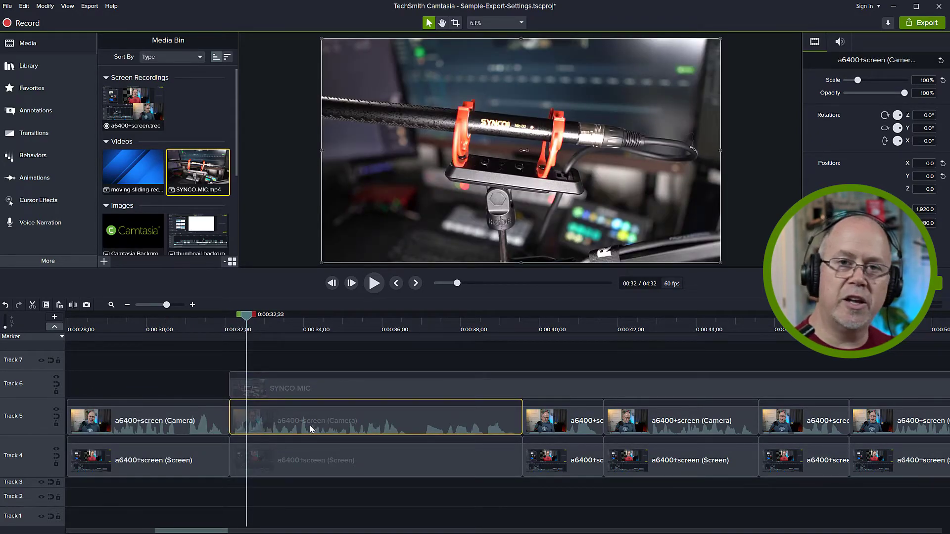
pyautogui.click(194, 368)
pyautogui.click(141, 328)
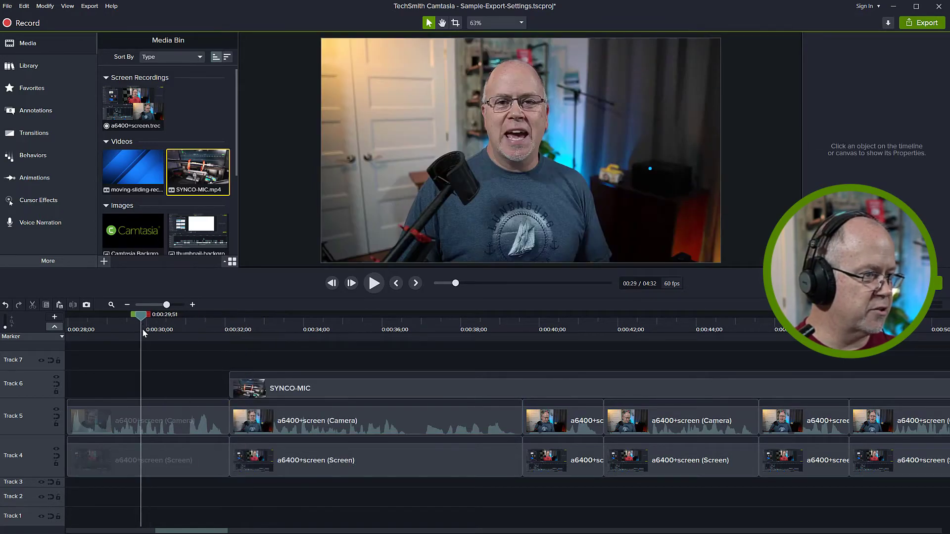
pyautogui.press('space')
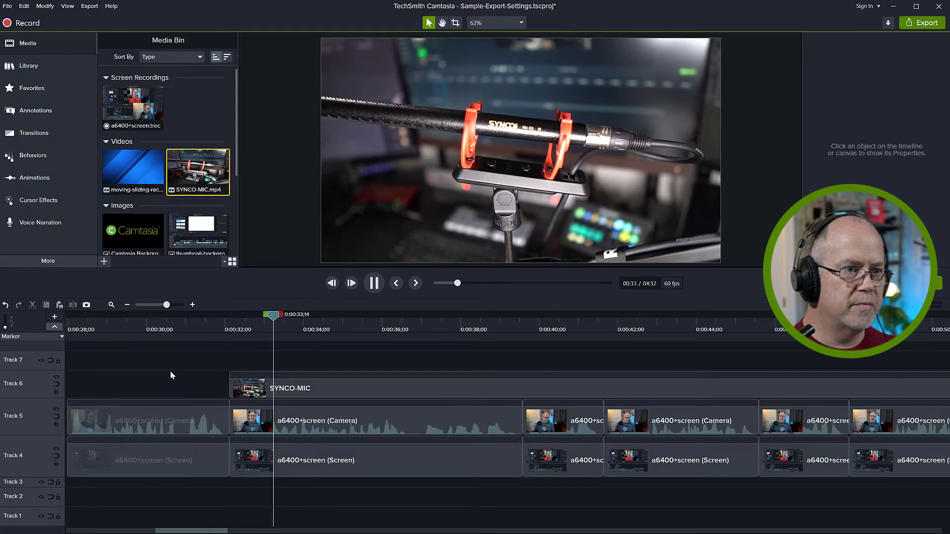
pyautogui.press('space')
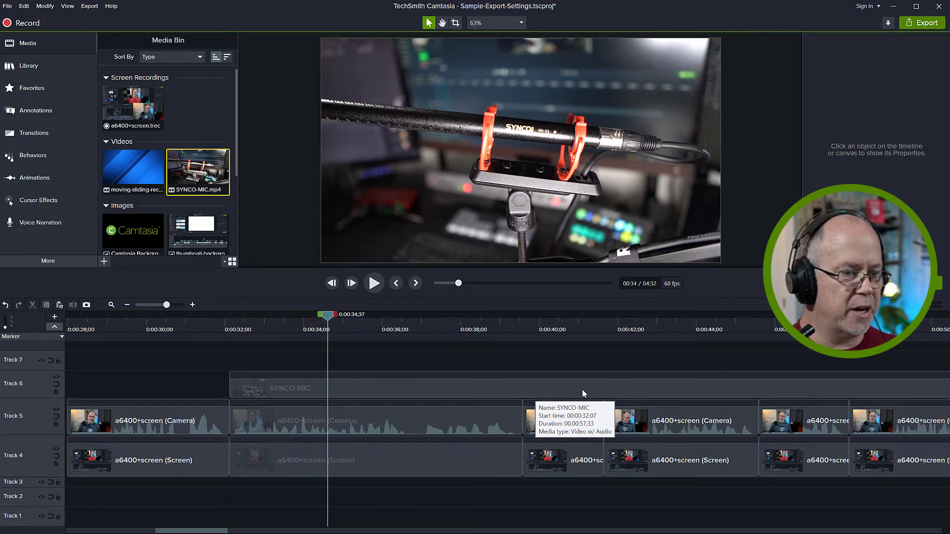
# Split the SYNCO-MIC clip at 0:00:40;01, delete the remainder, and trim its end back to the second join on Track 5.
pyautogui.click(509, 388)
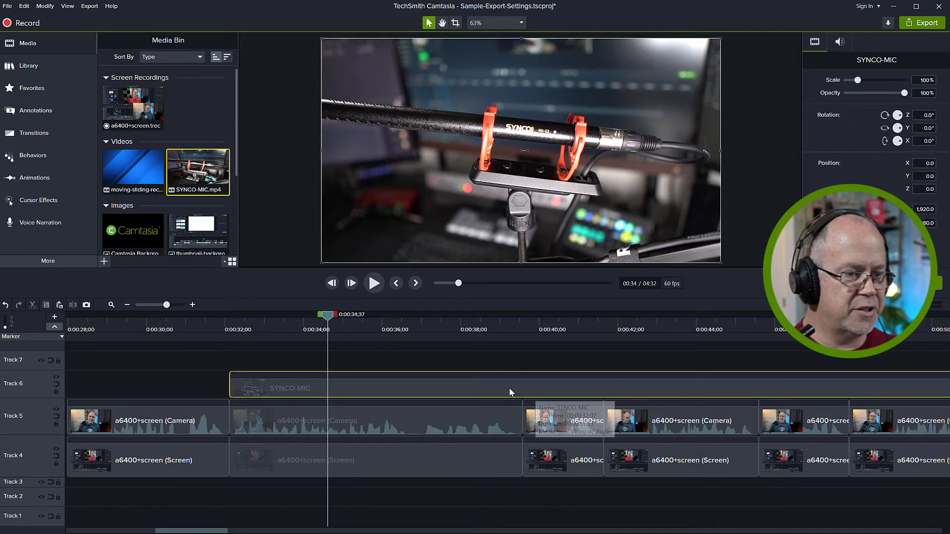
pyautogui.click(540, 325)
pyautogui.press('s')
pyautogui.click(565, 387)
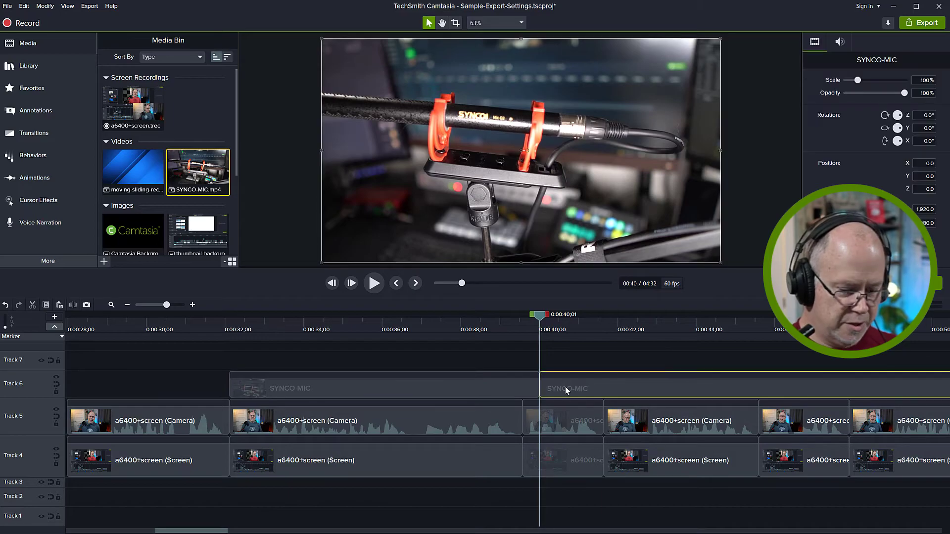
pyautogui.press('Delete')
pyautogui.moveTo(539, 387); pyautogui.dragTo(522, 388)
pyautogui.click(546, 387)
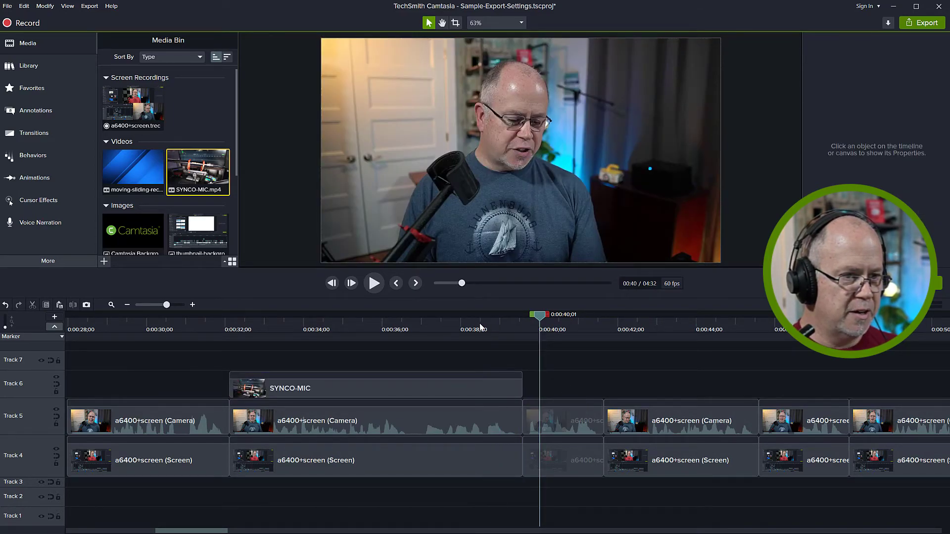
# Inspect the change from the SYNCO-MIC clip to the third camera clip between 0:00:38;26 and about 0:00:40.
pyautogui.click(480, 326)
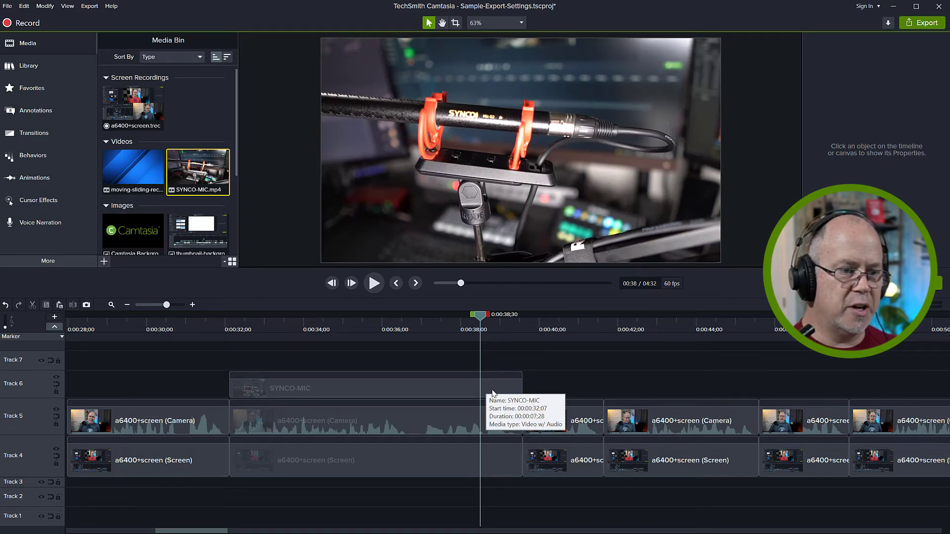
pyautogui.click(552, 418)
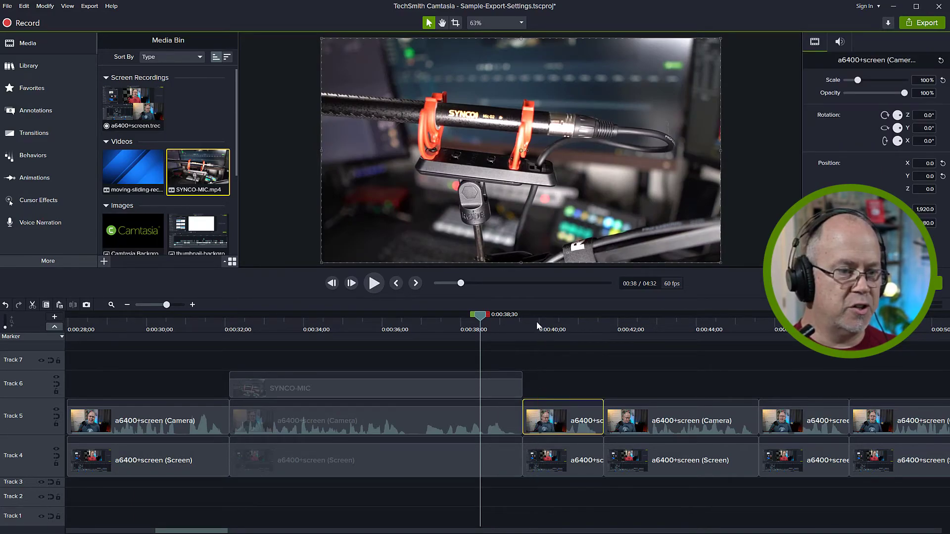
pyautogui.click(537, 319)
pyautogui.moveTo(538, 321); pyautogui.dragTo(478, 324)
pyautogui.click(512, 358)
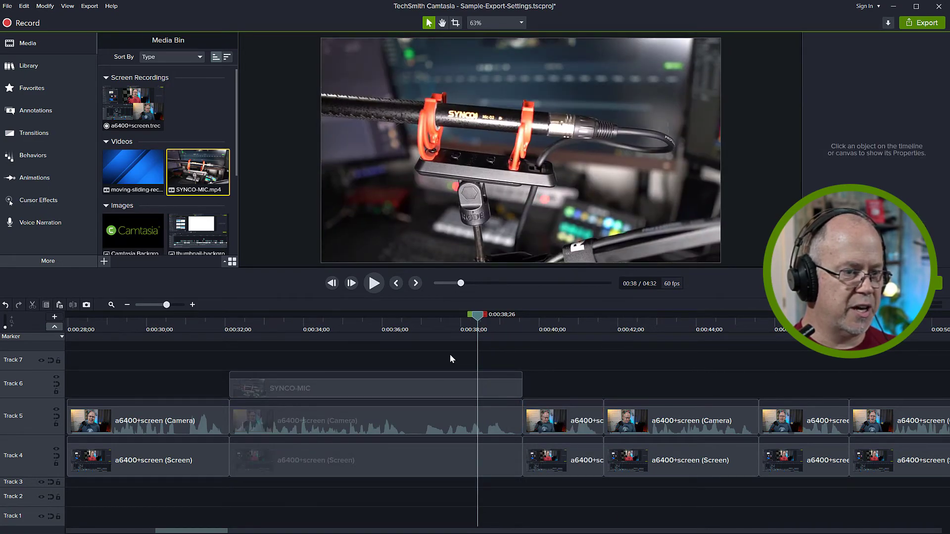
# Play the section from about 0:00:30 through the whole SYNCO-MIC clip to 0:00:41;56.
pyautogui.click(166, 327)
pyautogui.press('space')
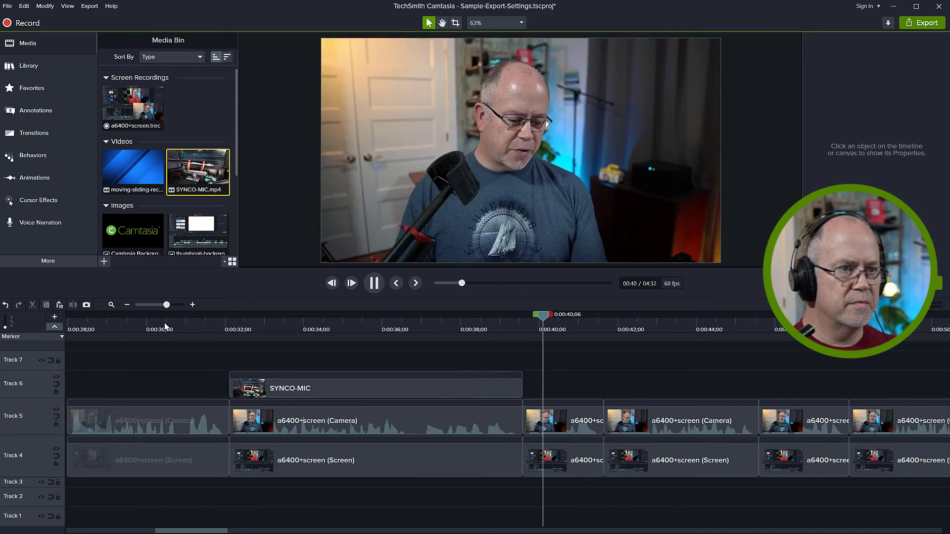
pyautogui.press('space')
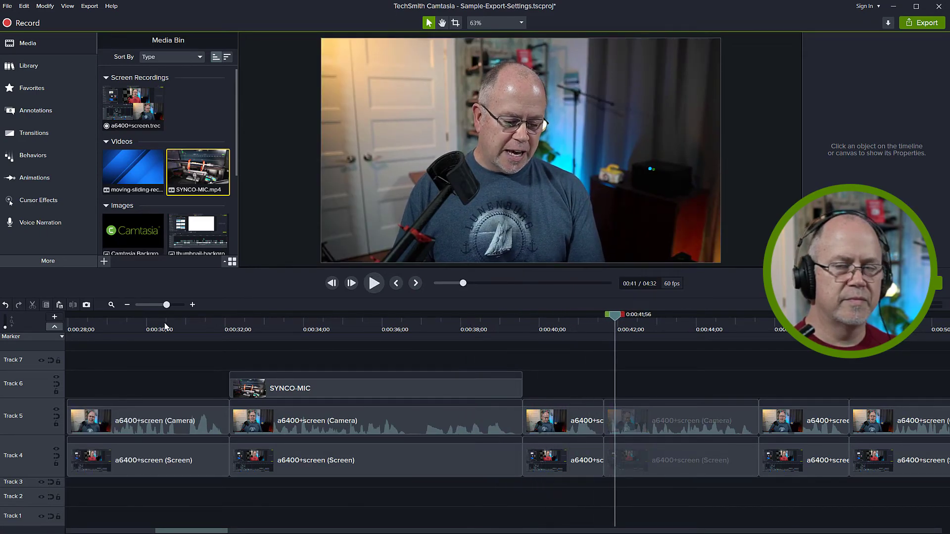